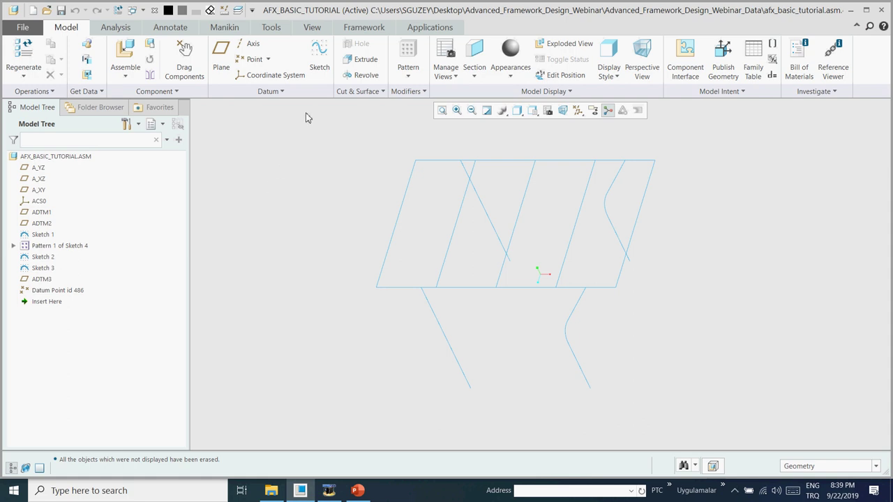
# Create a new framework project for the assembly with the project shortcut afx_basic_tutorial.
pyautogui.click(447, 31)
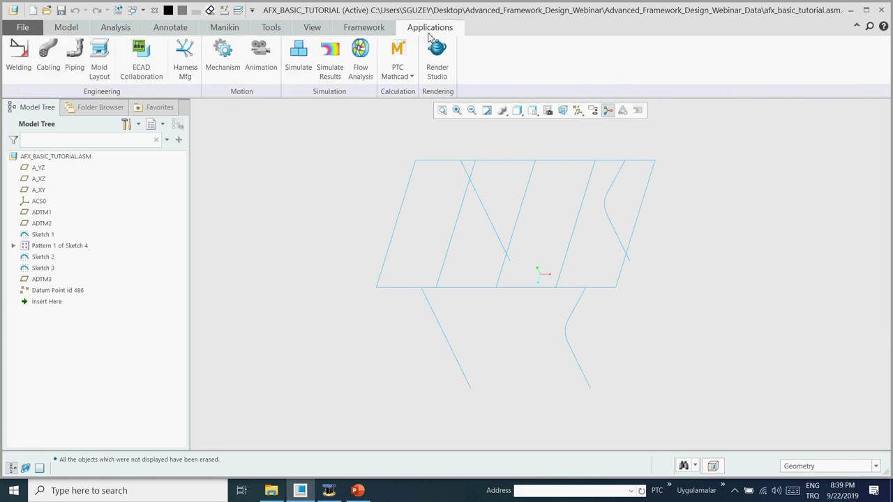
pyautogui.click(371, 29)
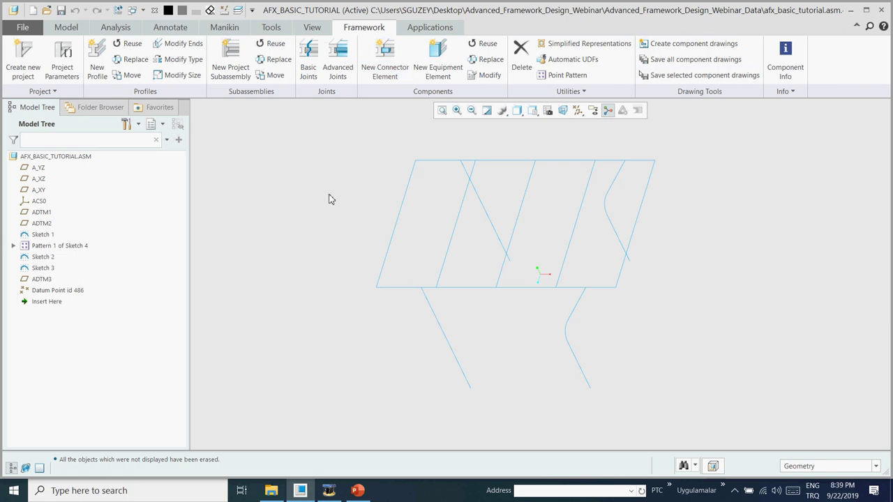
pyautogui.click(34, 64)
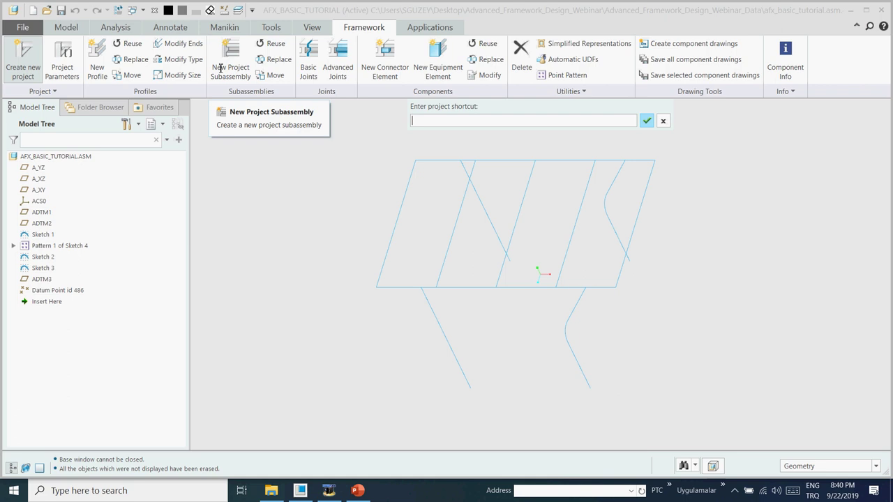
pyautogui.write('af')
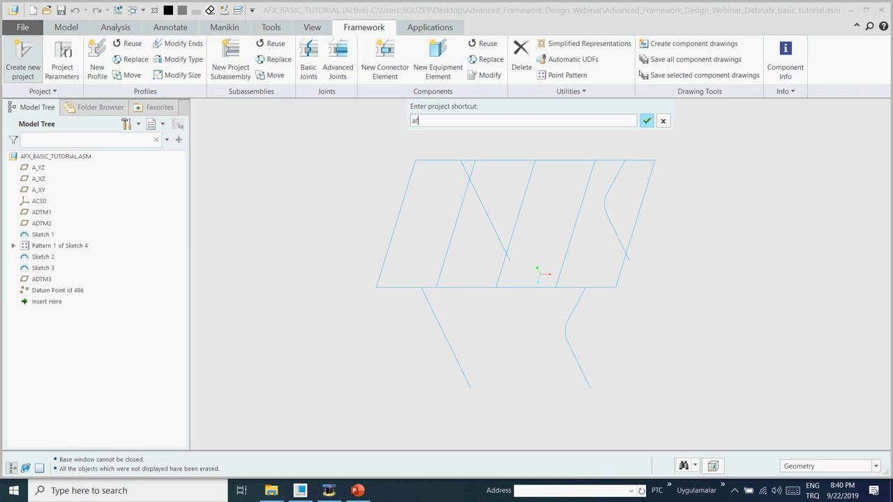
pyautogui.write('x_basic_tutorial')
pyautogui.press('Return')
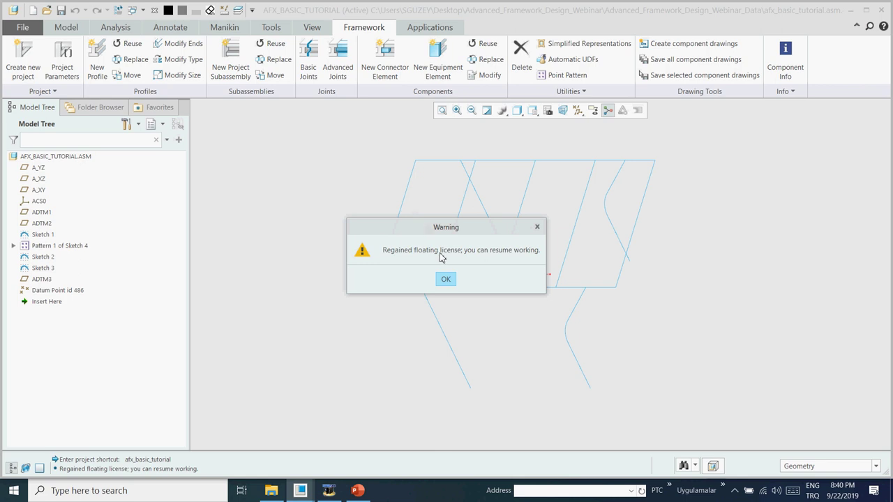
pyautogui.click(441, 278)
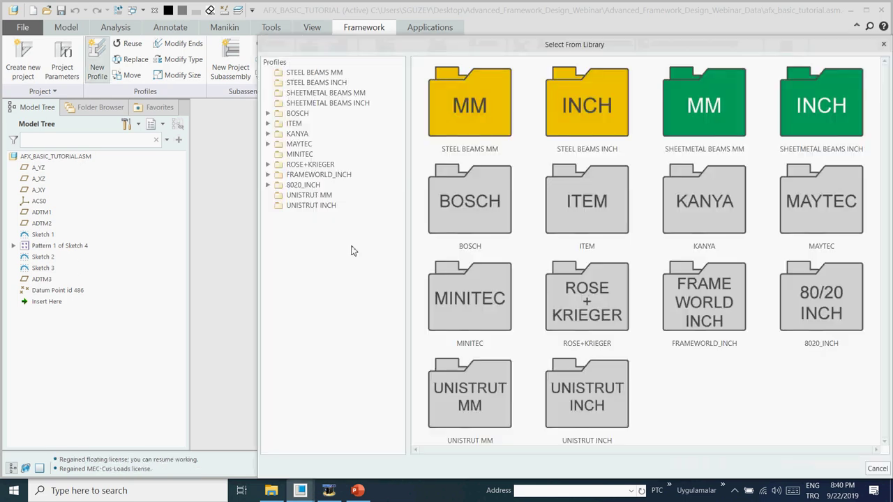
# Define a new profile as an I beam from STEEL BEAMS MM, type DIN 1025 IPB/HEB, size 120.
pyautogui.click(756, 296)
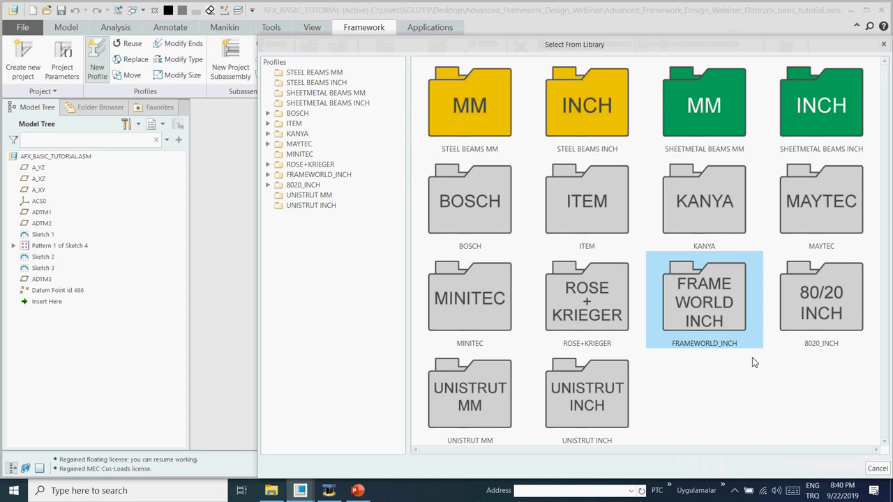
pyautogui.click(567, 362)
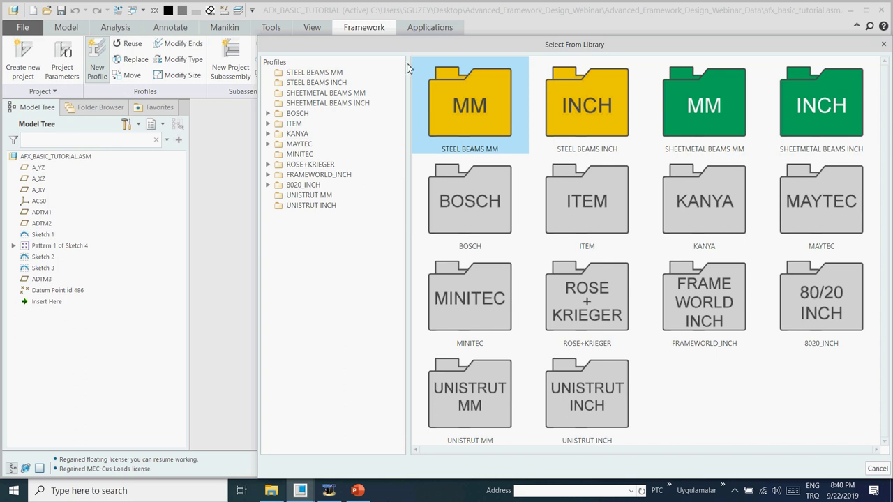
pyautogui.doubleClick(491, 133)
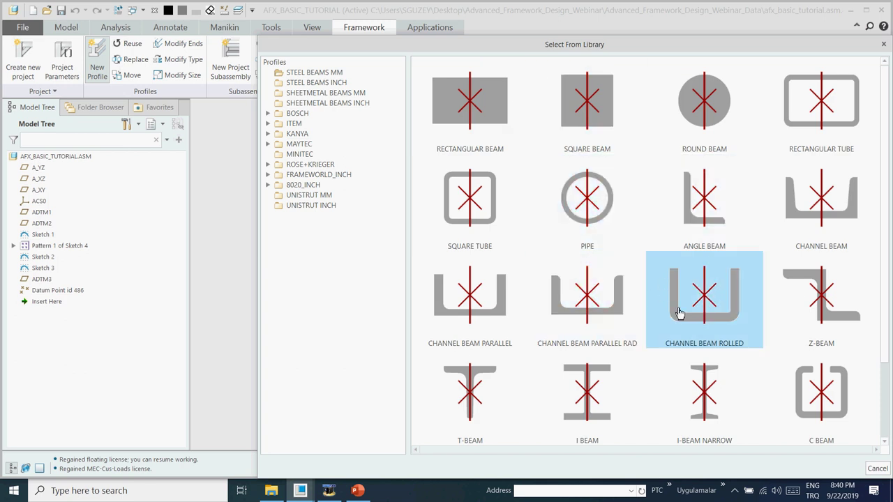
pyautogui.doubleClick(587, 395)
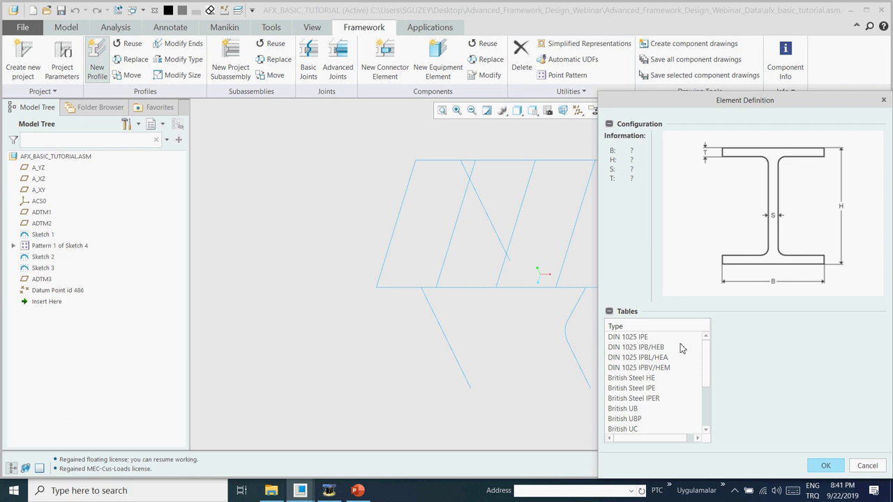
pyautogui.click(659, 350)
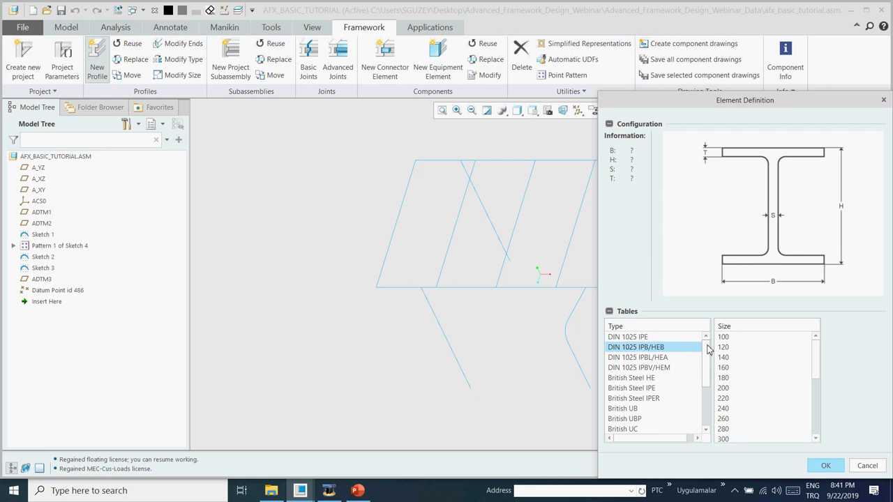
pyautogui.click(730, 353)
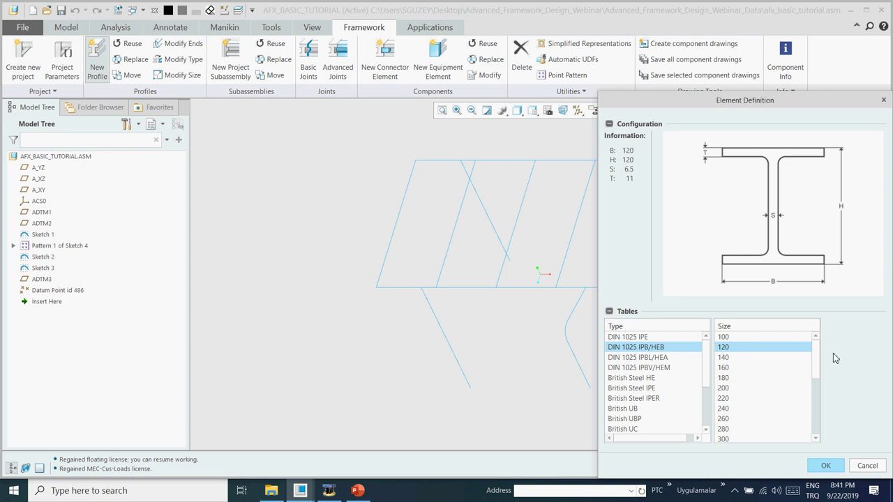
pyautogui.click(837, 466)
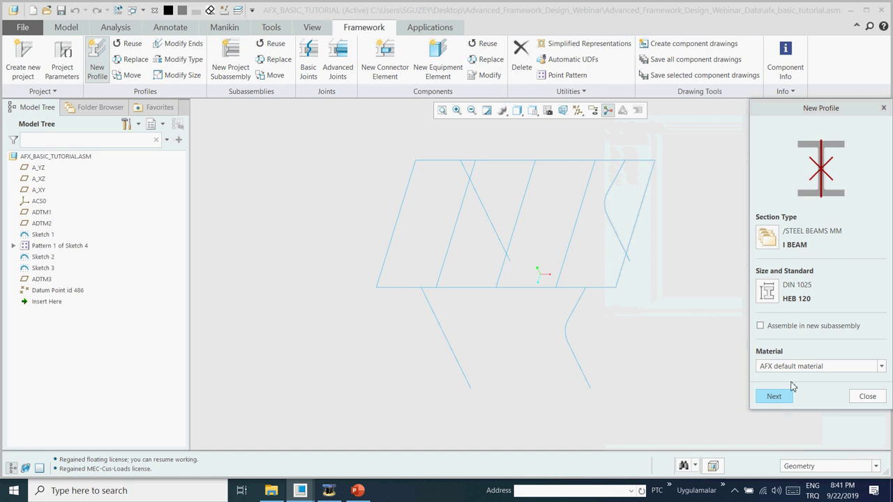
# Place the HEB 120 beam on the straight front leg curve of Sketch 2, rotated to 90°.
pyautogui.click(776, 397)
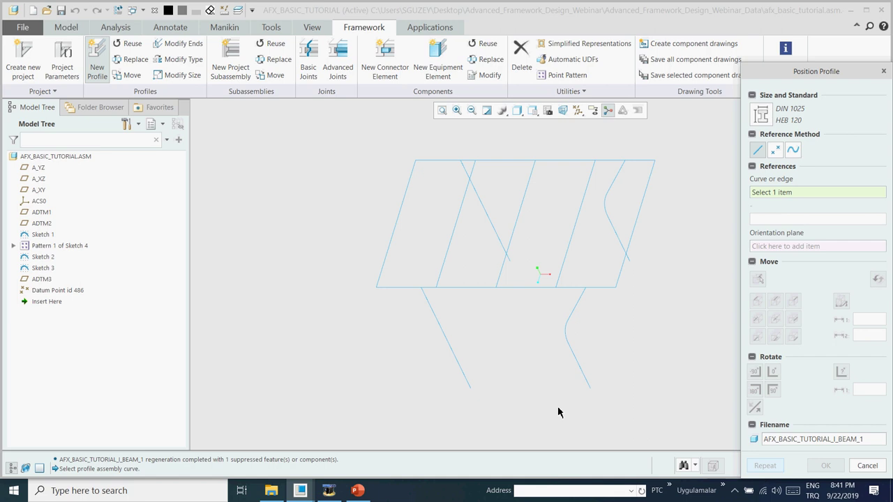
pyautogui.click(442, 338)
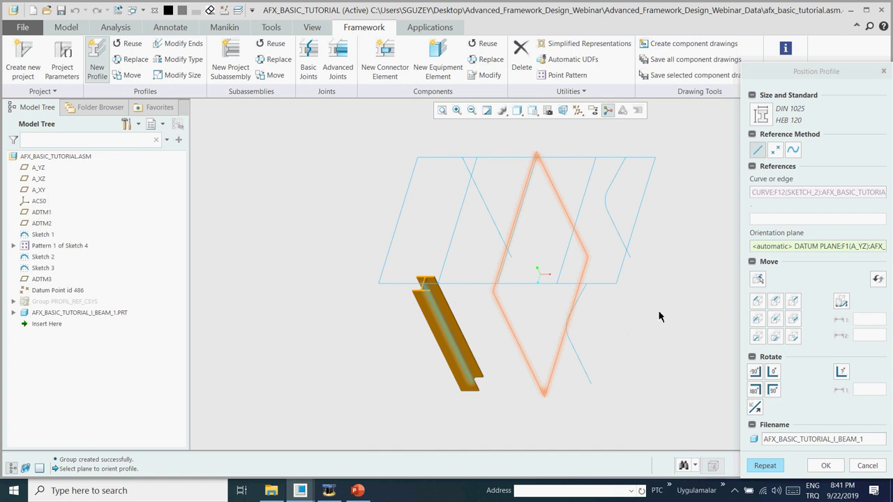
pyautogui.click(773, 390)
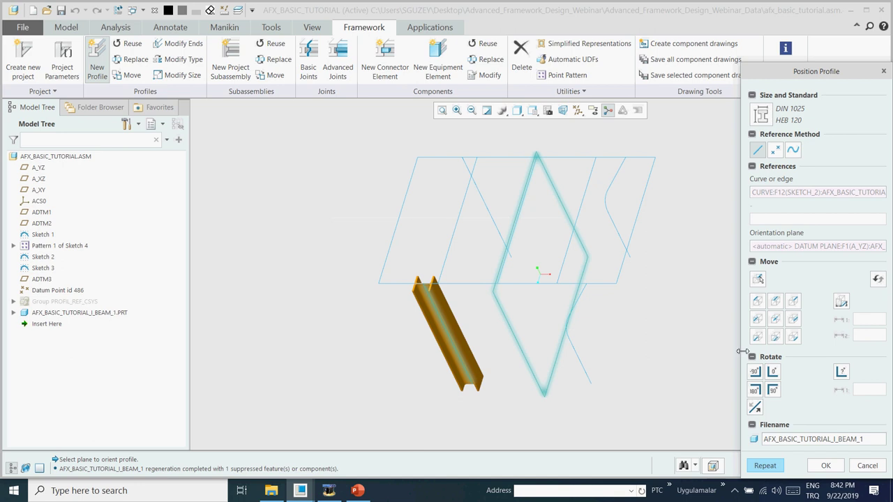
pyautogui.click(826, 466)
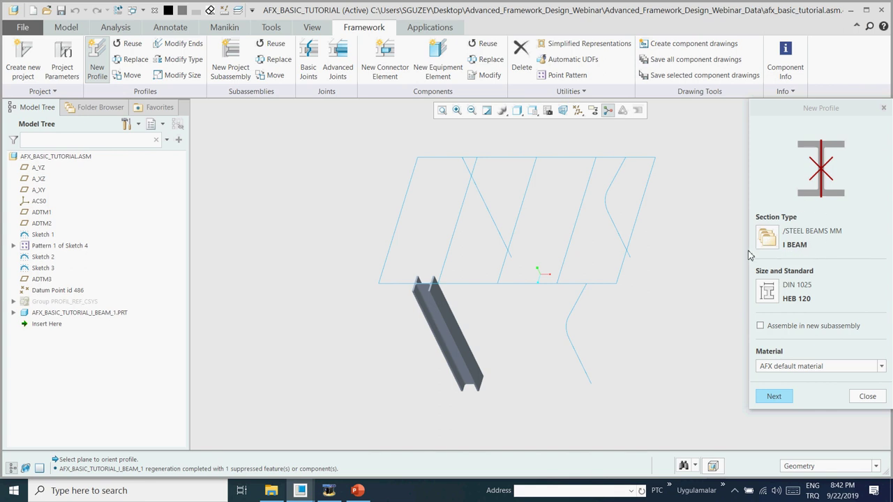
# Change the new profile to a RECTANGULAR TUBE from STEEL BEAMS MM, type DIN 2395, size 120x80x4.00.
pyautogui.click(765, 238)
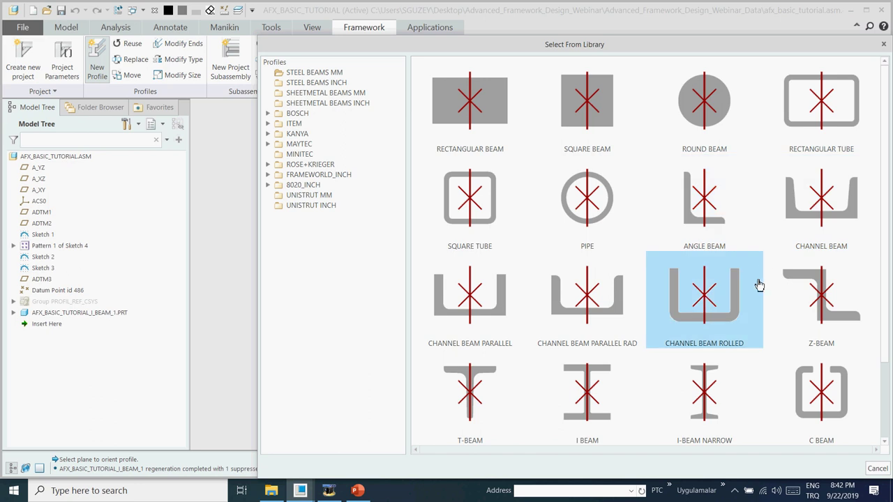
pyautogui.doubleClick(816, 146)
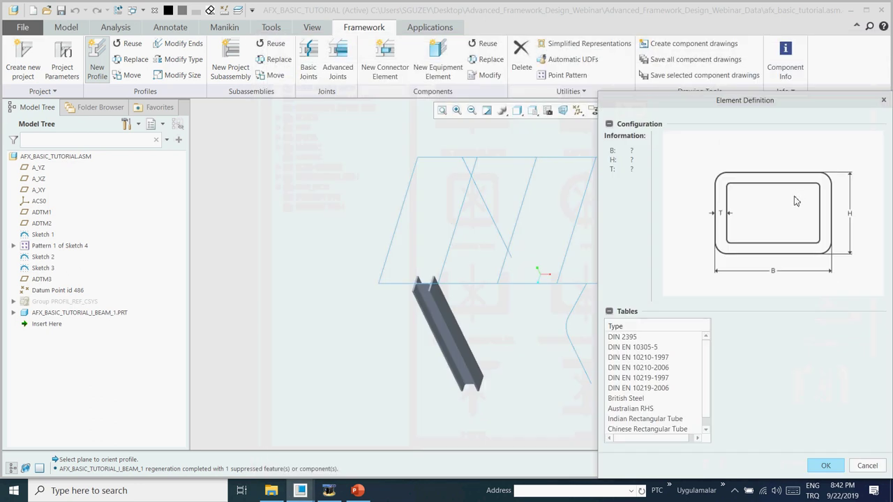
pyautogui.click(635, 338)
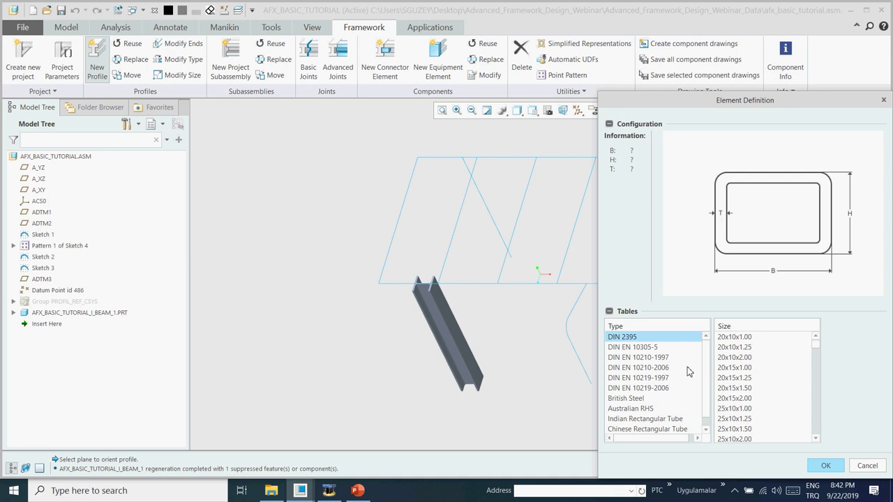
pyautogui.scroll(-15, 747, 418)
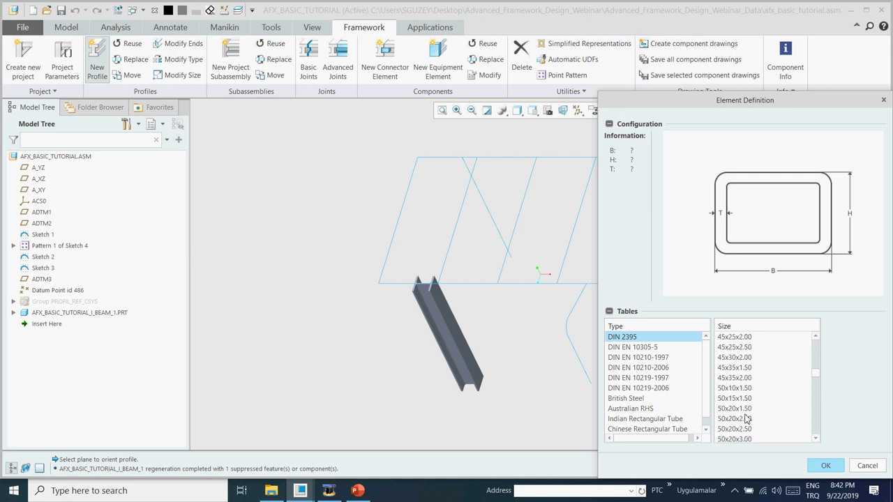
pyautogui.scroll(-10, 746, 418)
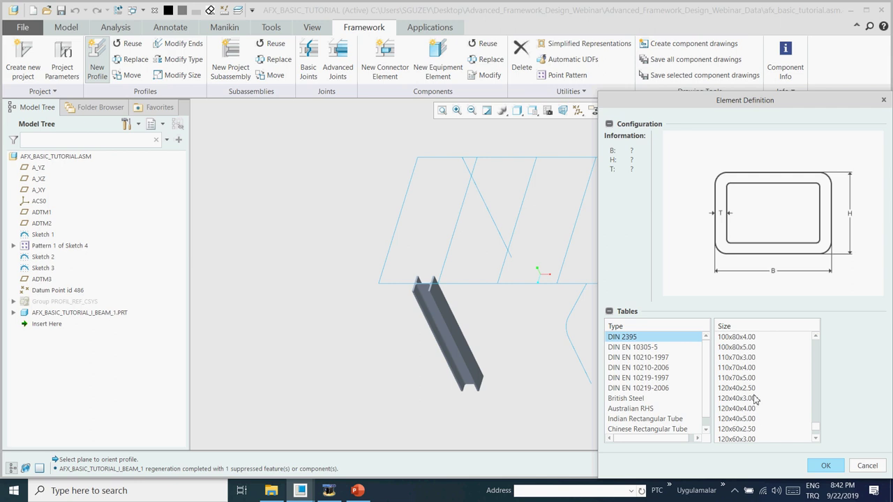
pyautogui.scroll(-1, 748, 439)
pyautogui.click(752, 430)
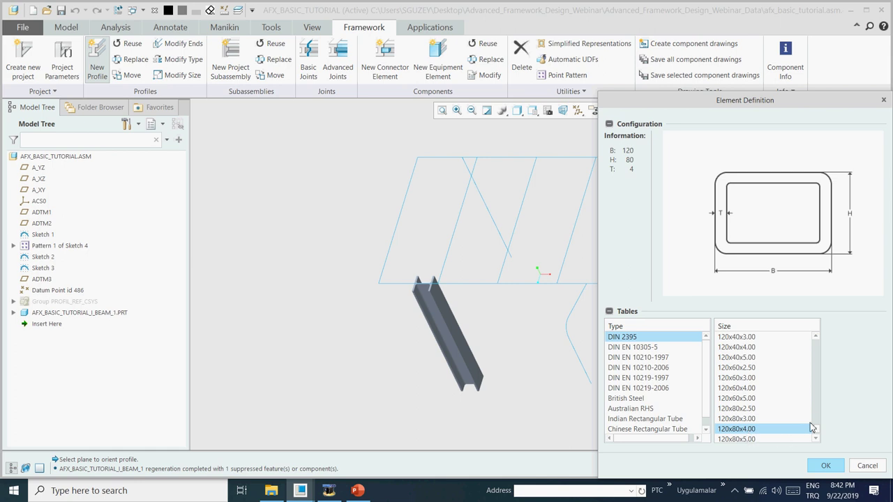
pyautogui.click(838, 468)
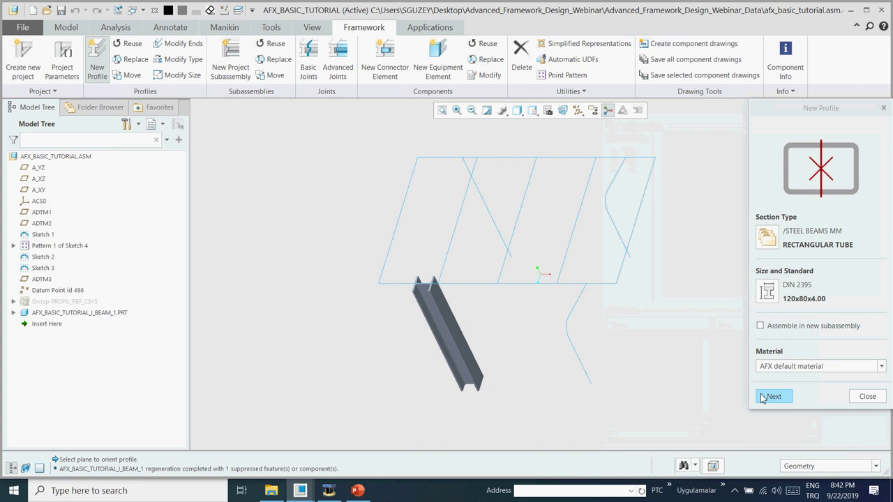
# Place the rectangular tube along the left edge of the Sketch 1 outline and rotate it to 90°.
pyautogui.click(789, 400)
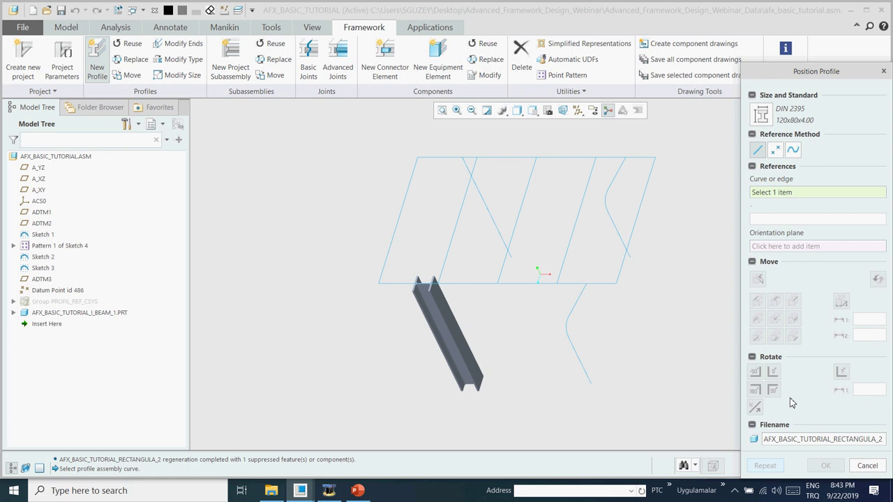
pyautogui.click(387, 264)
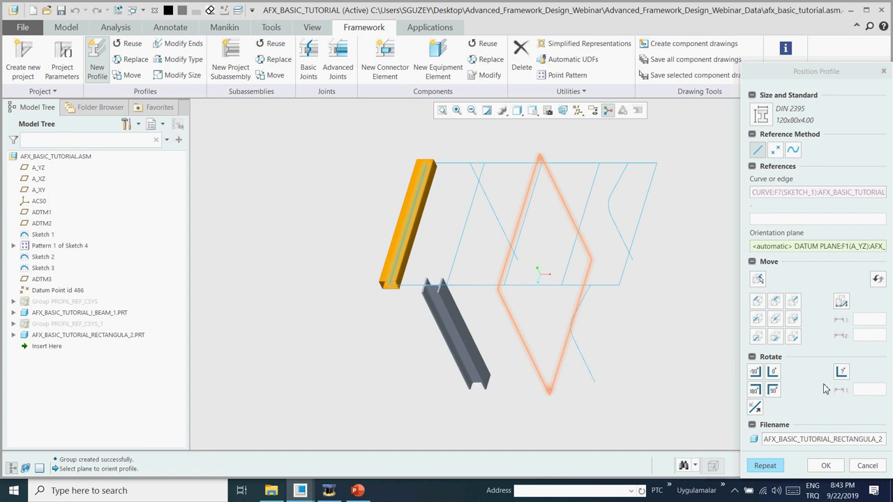
pyautogui.click(771, 391)
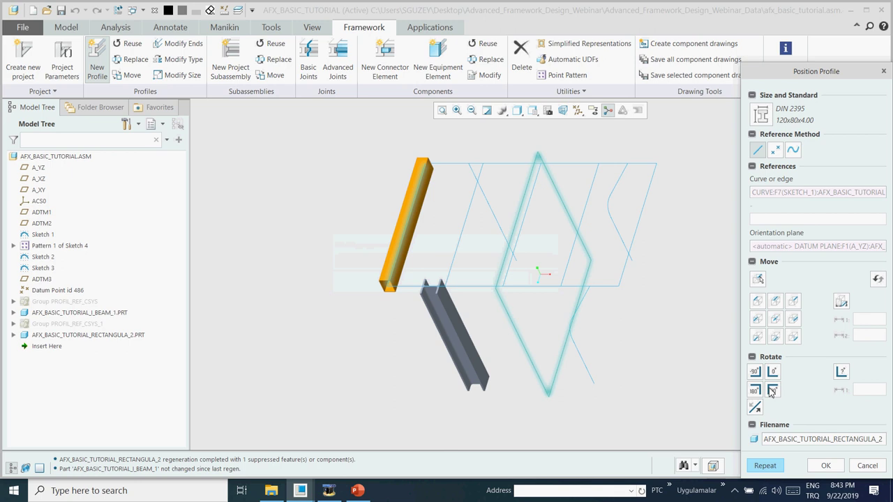
# Repeat the rectangular tube along the back and right edges of the Sketch 1 outline.
pyautogui.click(763, 466)
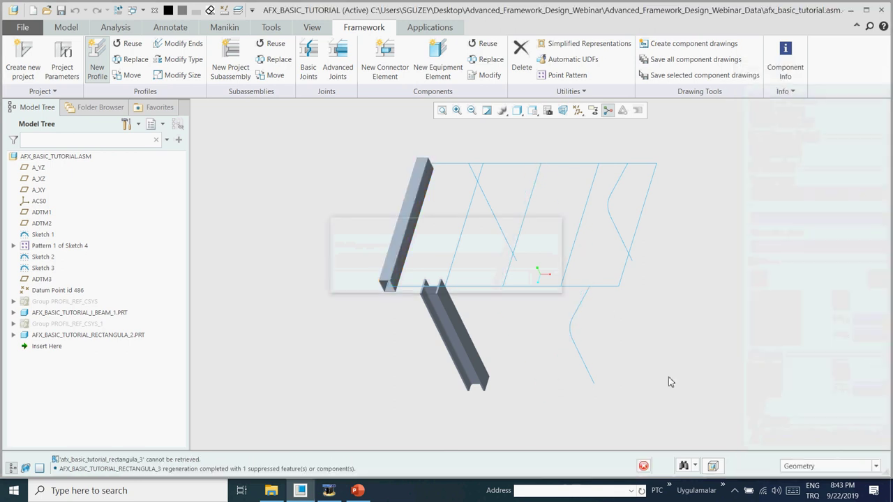
pyautogui.click(458, 166)
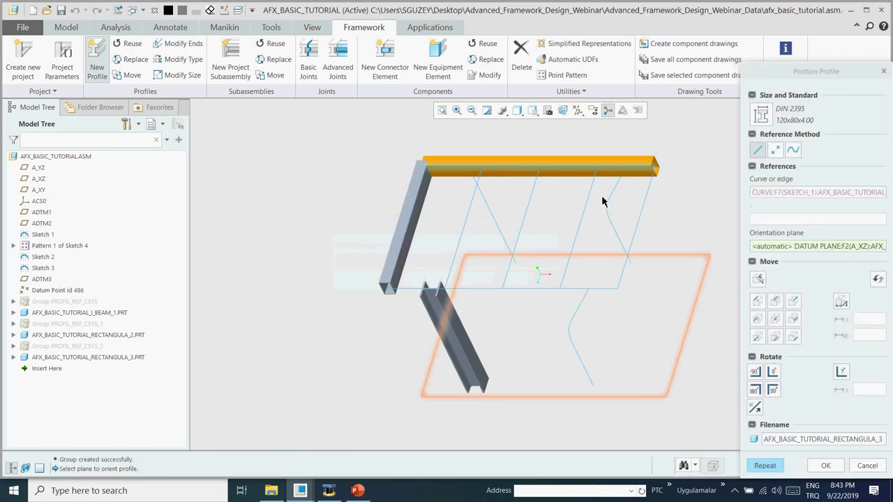
pyautogui.click(765, 466)
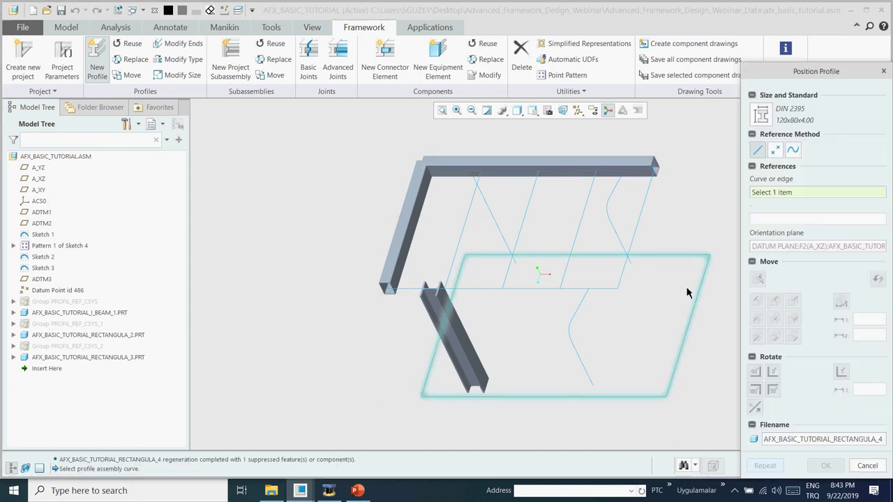
pyautogui.click(638, 218)
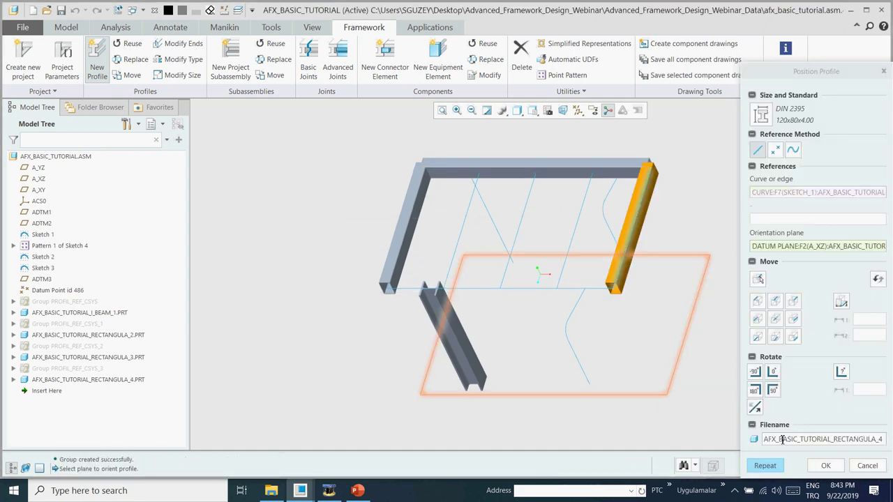
pyautogui.click(774, 464)
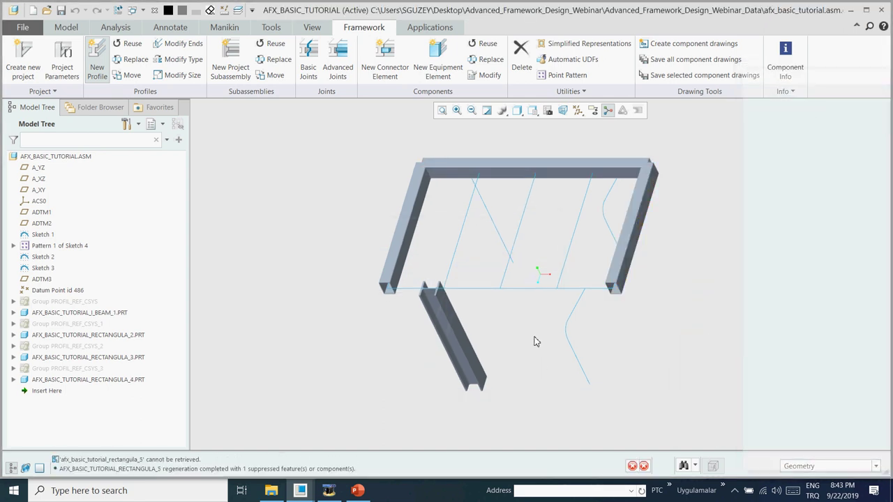
pyautogui.click(524, 288)
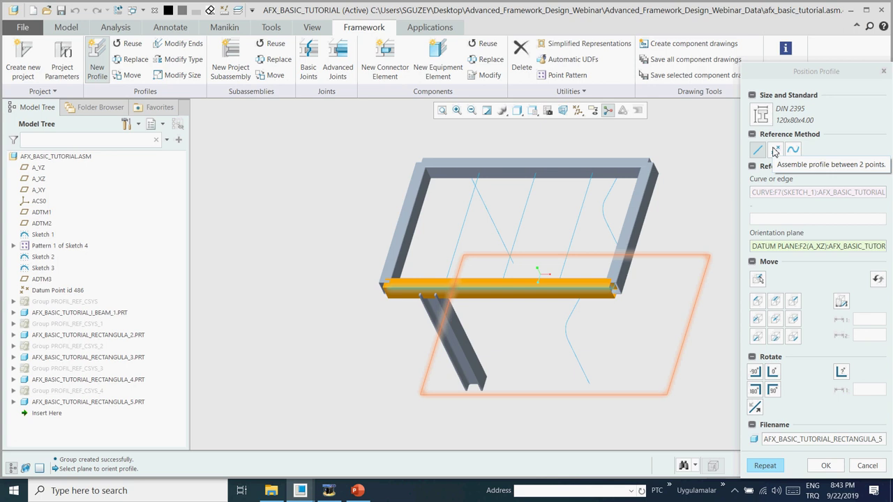
pyautogui.click(774, 150)
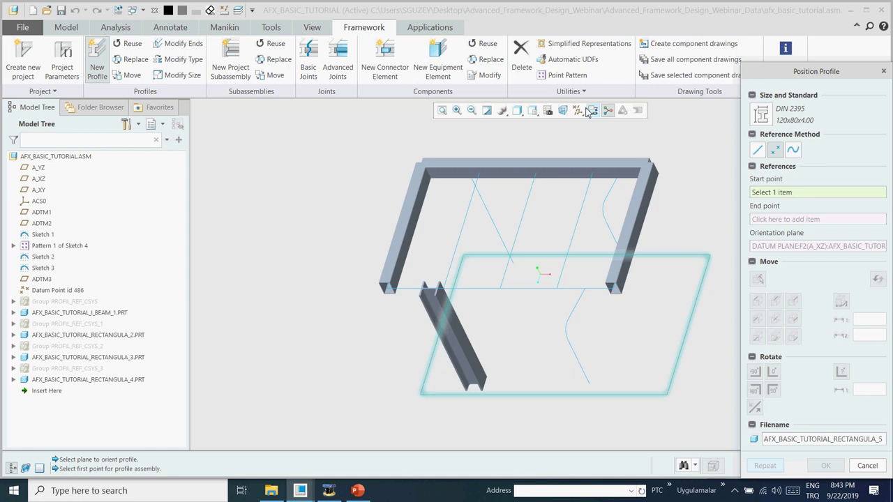
pyautogui.click(757, 150)
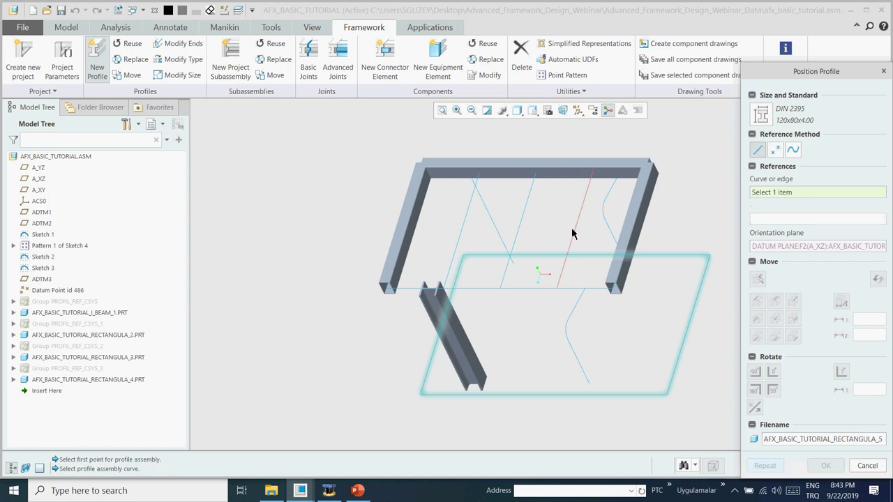
# Place the rectangular tube along the front edge of the Sketch 1 outline to close the frame.
pyautogui.click(466, 287)
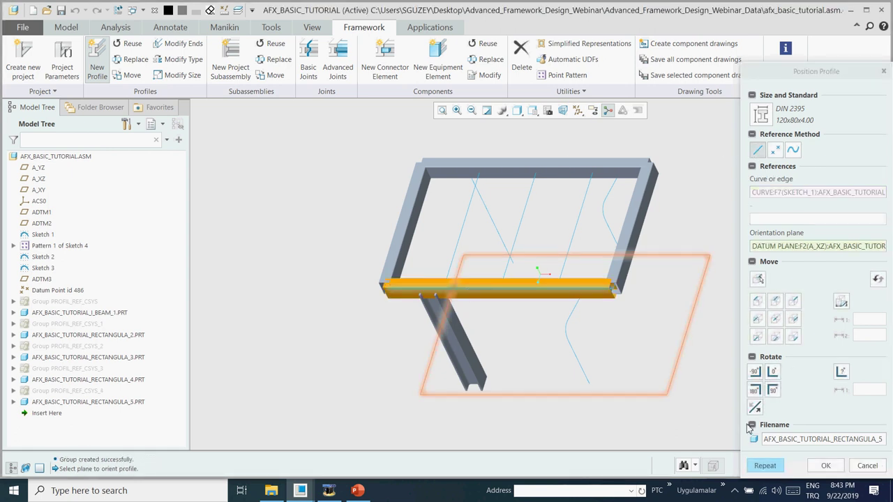
pyautogui.click(759, 465)
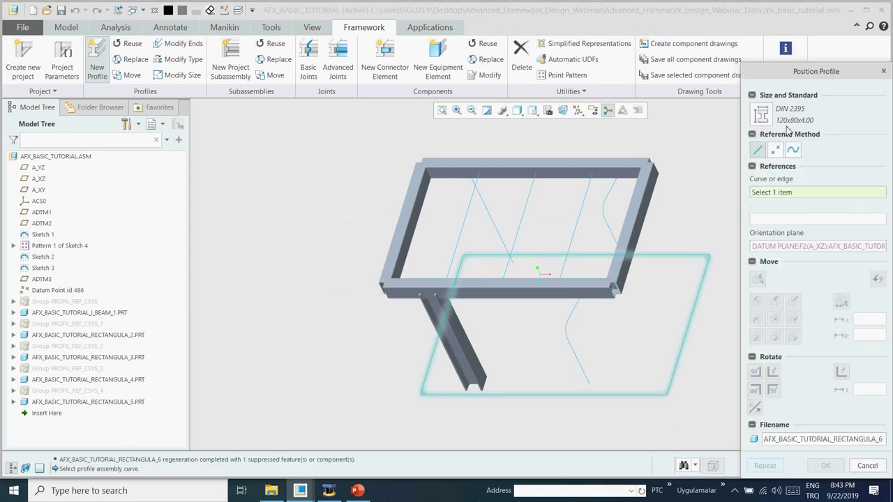
# Place a rectangular tube between datum points APNT13 and APNT14 with datum point display turned on, rotated to 90°.
pyautogui.click(773, 151)
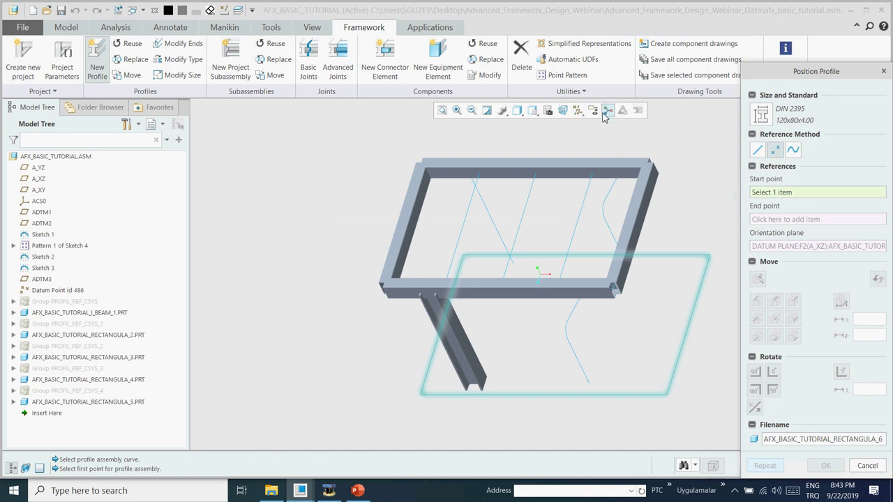
pyautogui.click(577, 110)
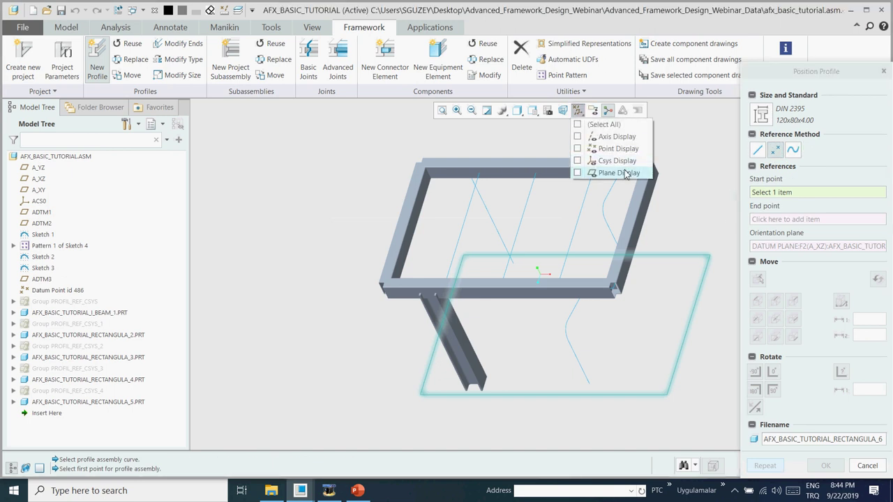
pyautogui.click(618, 149)
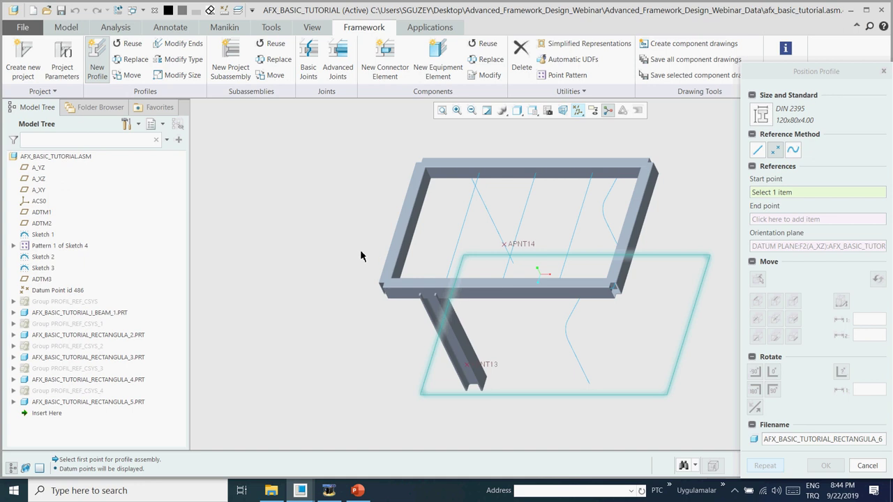
pyautogui.click(472, 367)
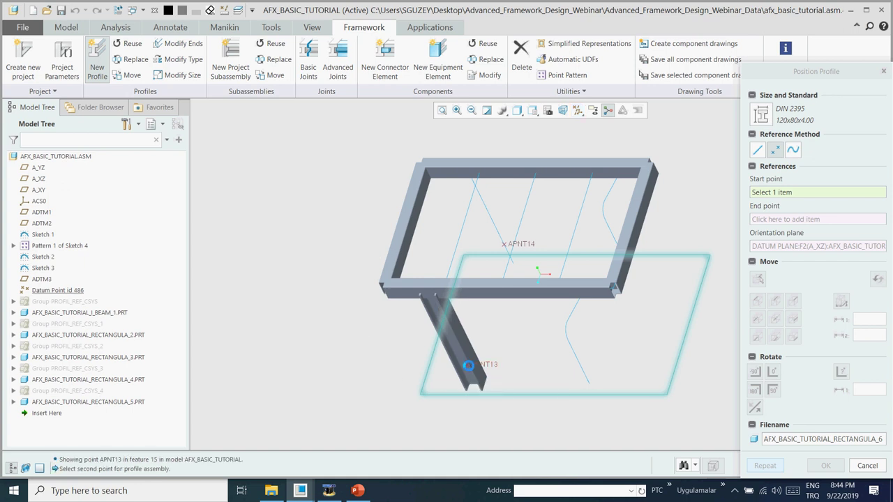
pyautogui.click(506, 244)
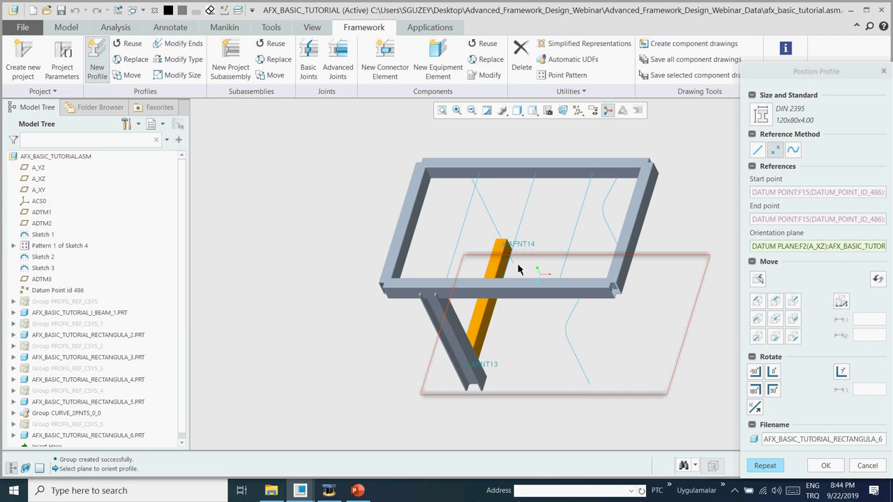
pyautogui.click(773, 391)
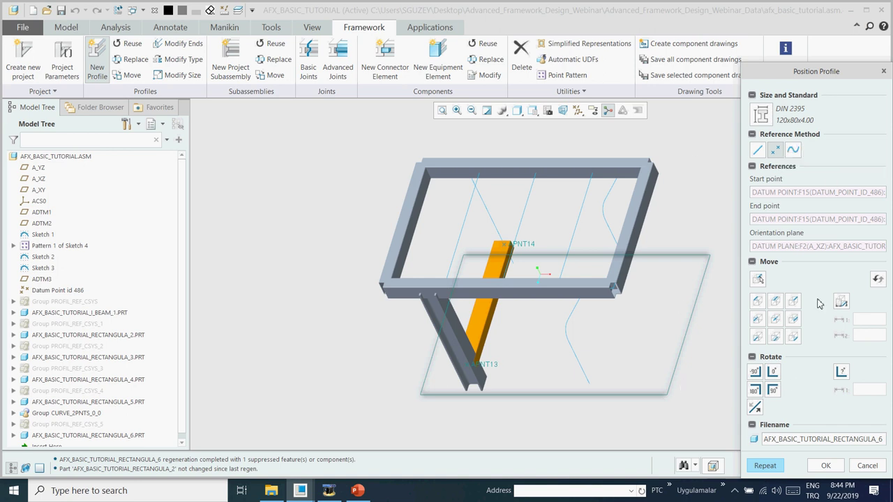
pyautogui.click(763, 466)
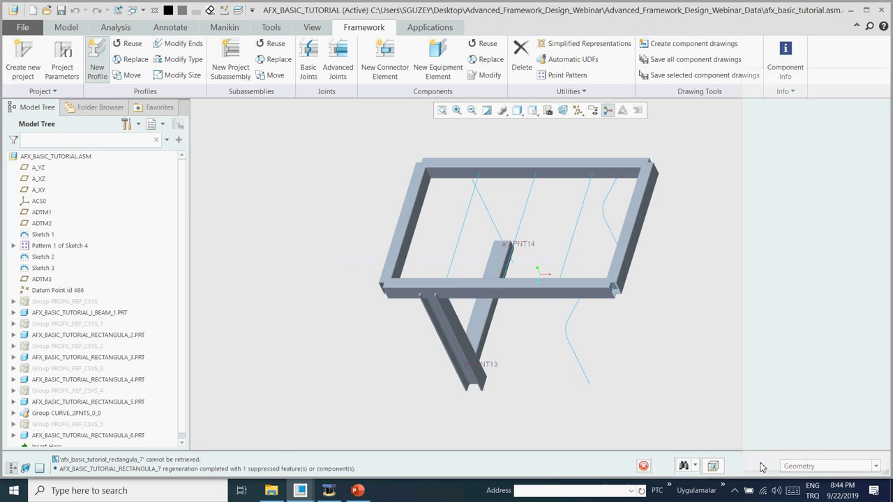
# Place a bent rectangular tube along the curved front leg of Sketch 2, using its upper and lower segments as start and end curves.
pyautogui.click(793, 150)
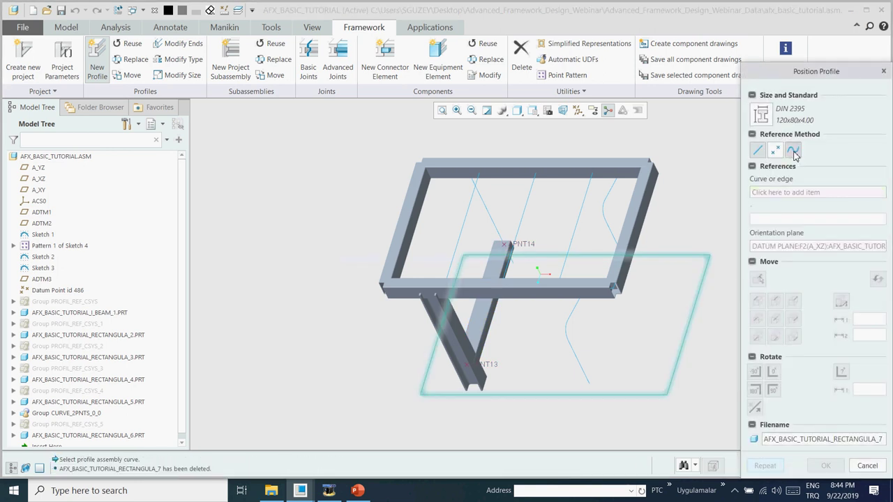
pyautogui.click(580, 309)
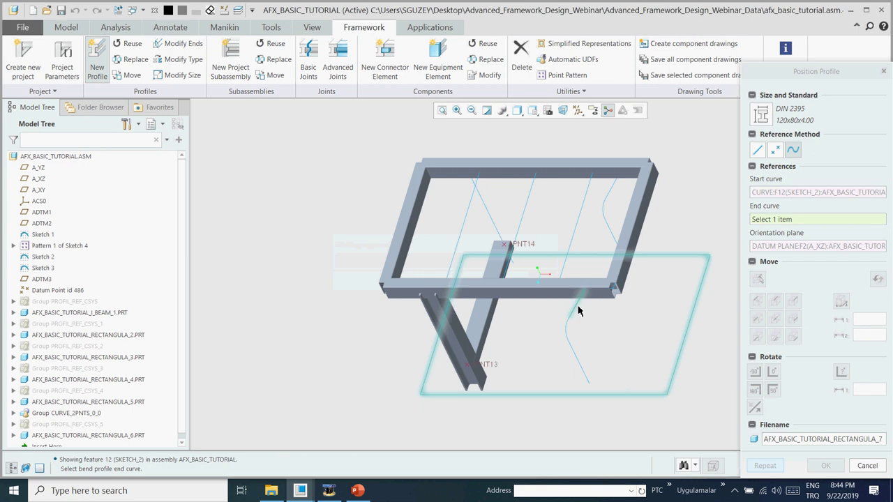
pyautogui.click(584, 379)
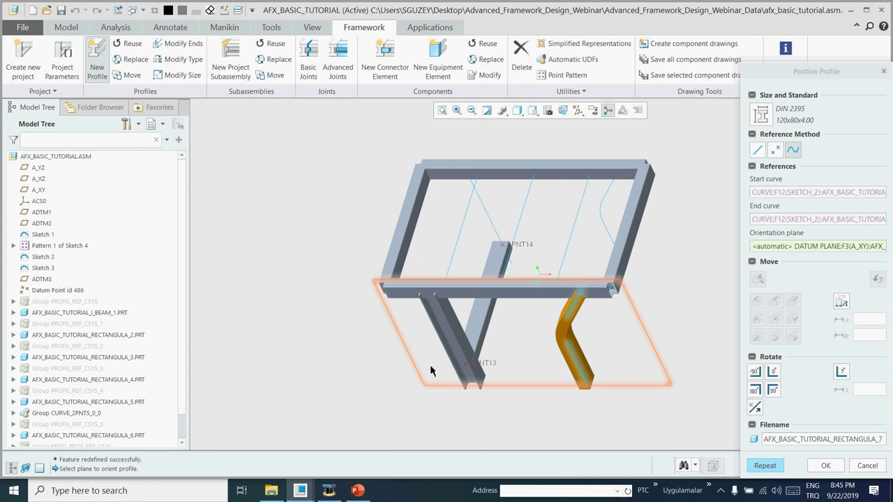
pyautogui.click(826, 467)
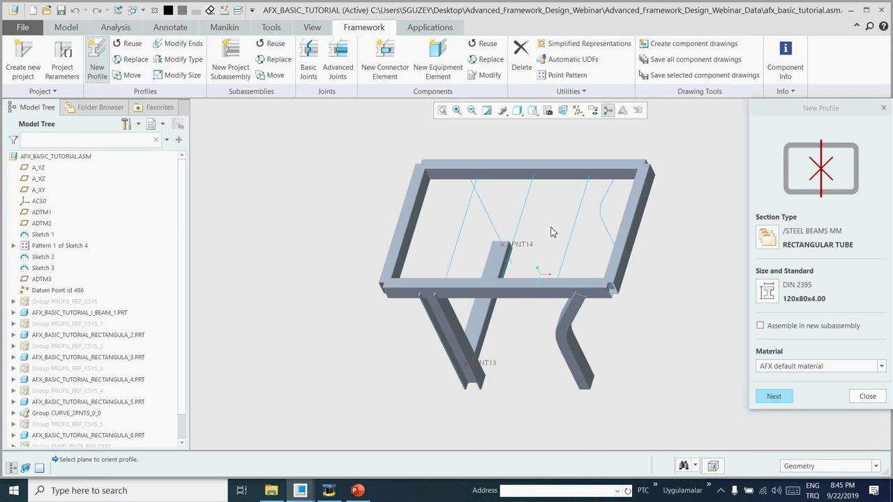
pyautogui.click(880, 397)
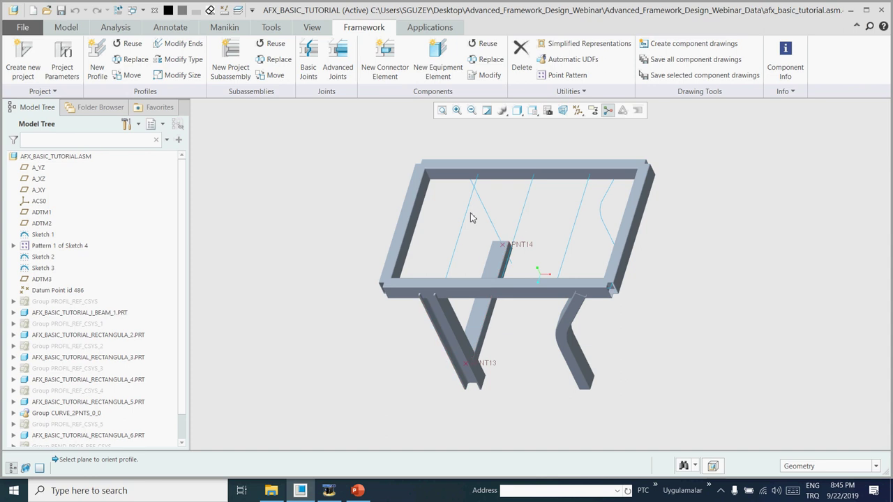
# Reuse the front I-beam leg on the straight curve of Sketch 3 at the back, rotated to 90°.
pyautogui.click(134, 41)
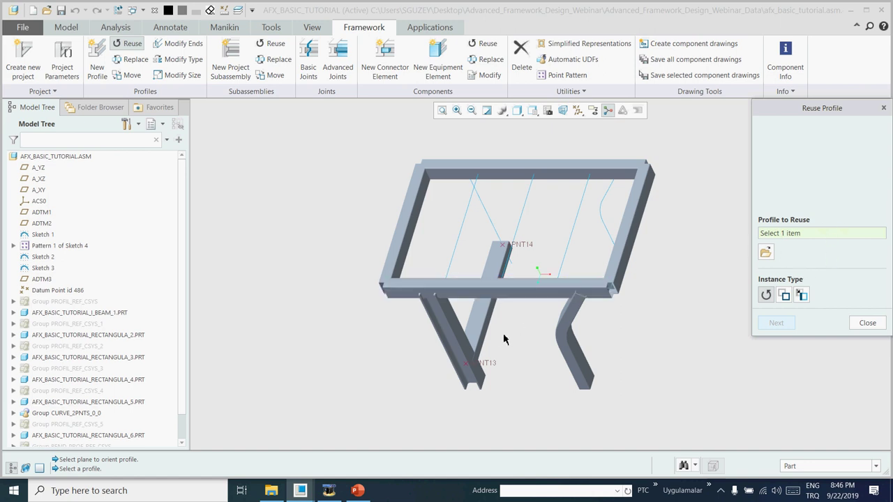
pyautogui.click(453, 351)
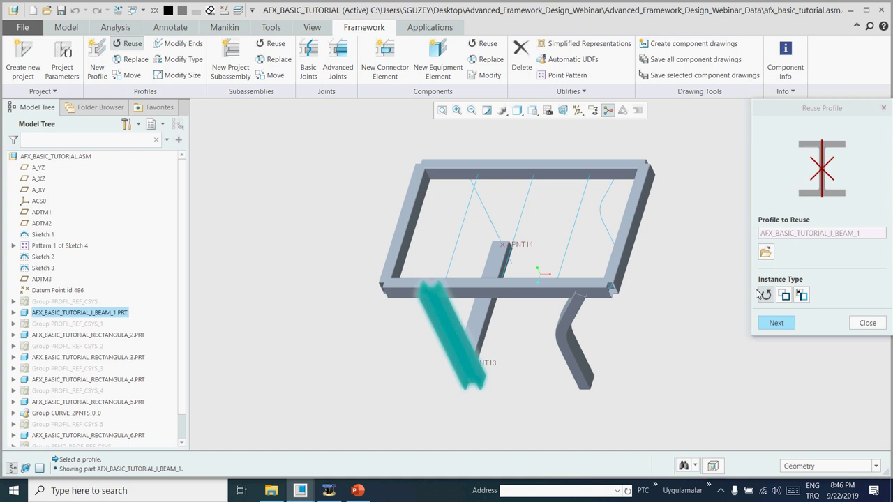
pyautogui.click(776, 321)
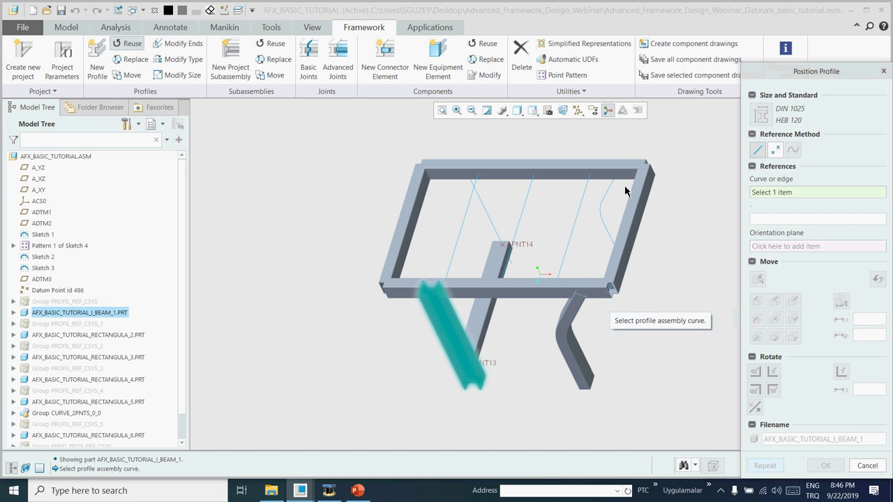
pyautogui.click(477, 208)
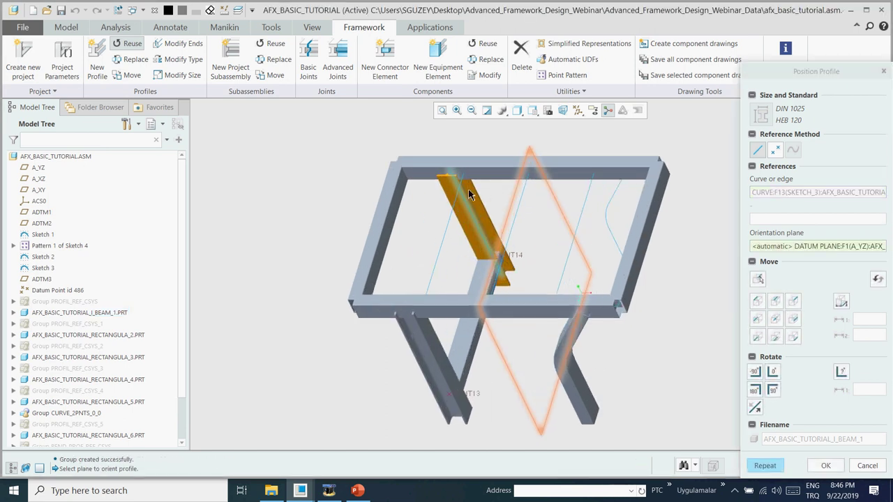
pyautogui.click(772, 390)
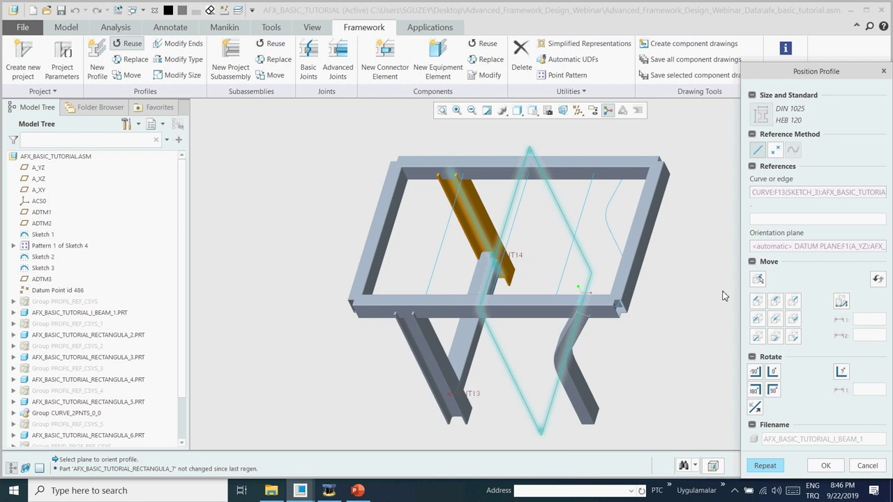
pyautogui.click(829, 467)
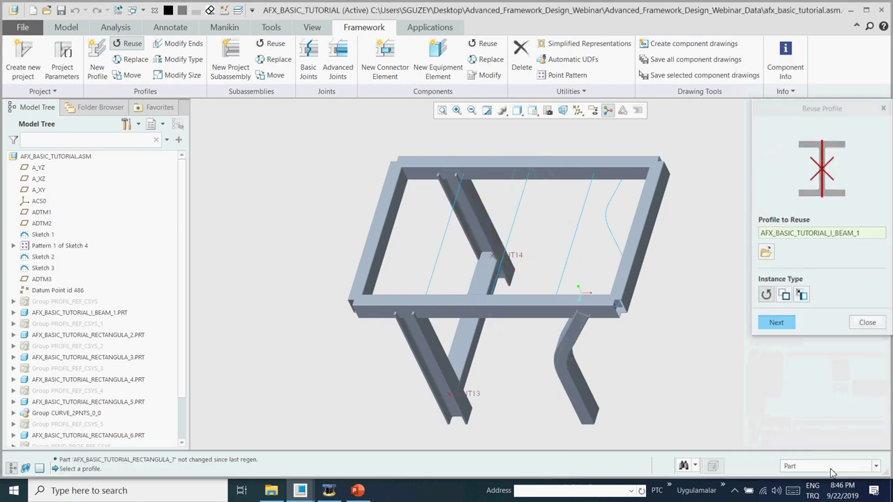
pyautogui.click(777, 323)
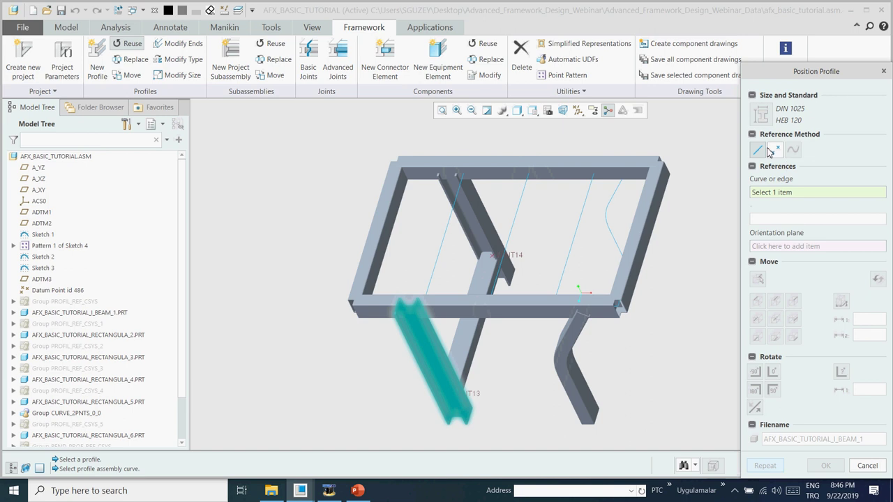
pyautogui.click(866, 466)
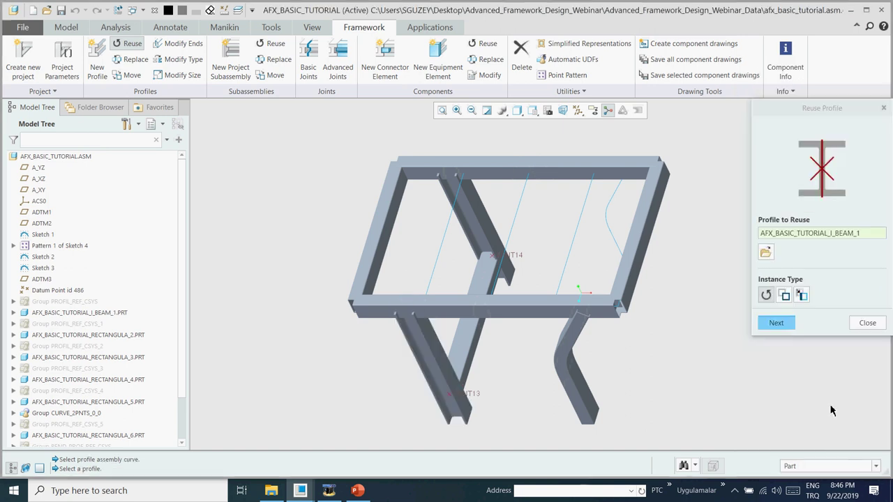
pyautogui.click(866, 323)
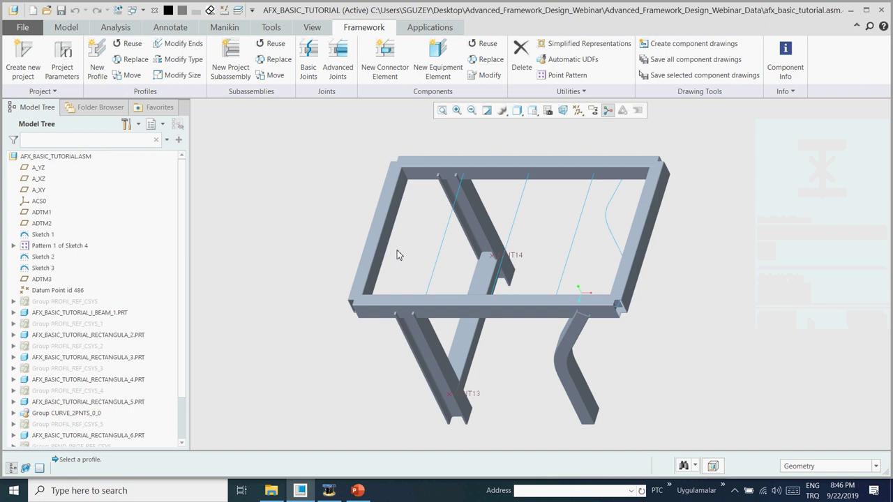
# Reuse the bent front tube on the curved back leg of Sketch 3, from its upper segment to its lower segment.
pyautogui.click(134, 49)
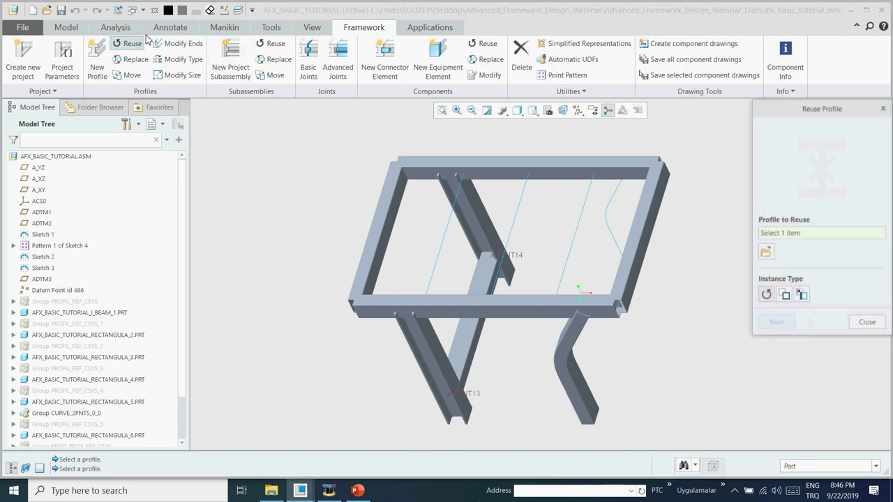
pyautogui.click(576, 409)
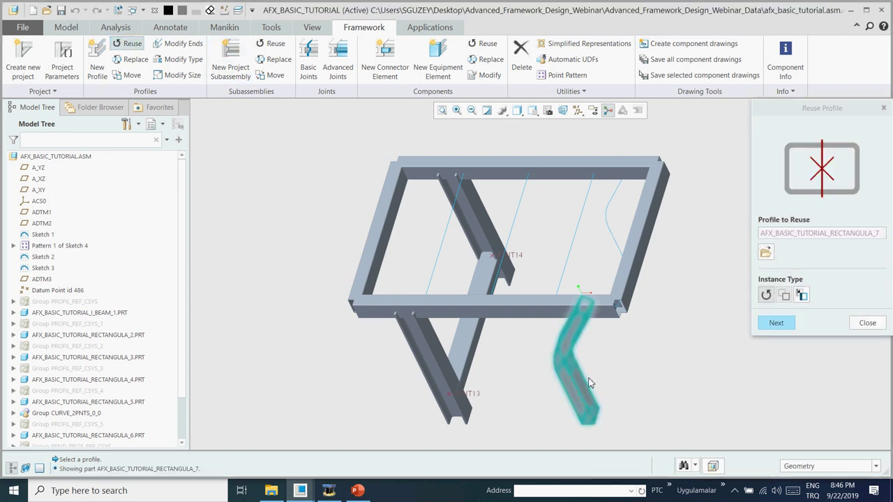
pyautogui.click(781, 322)
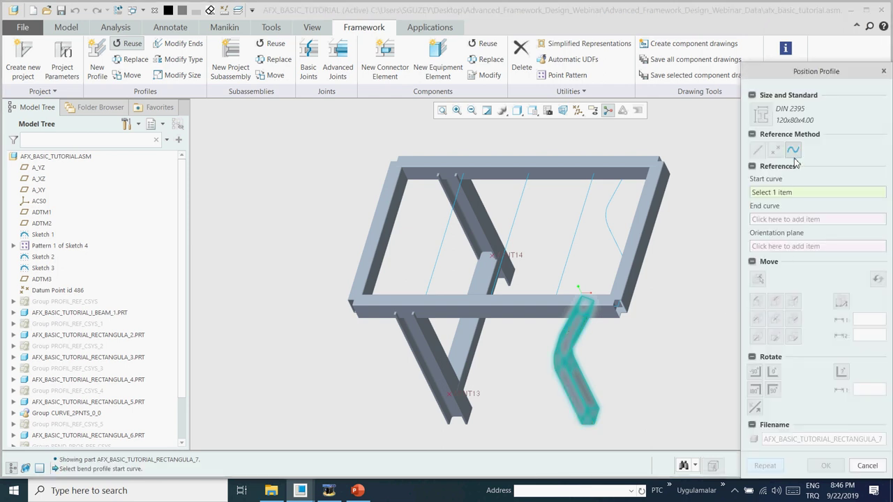
pyautogui.click(613, 196)
pyautogui.click(621, 253)
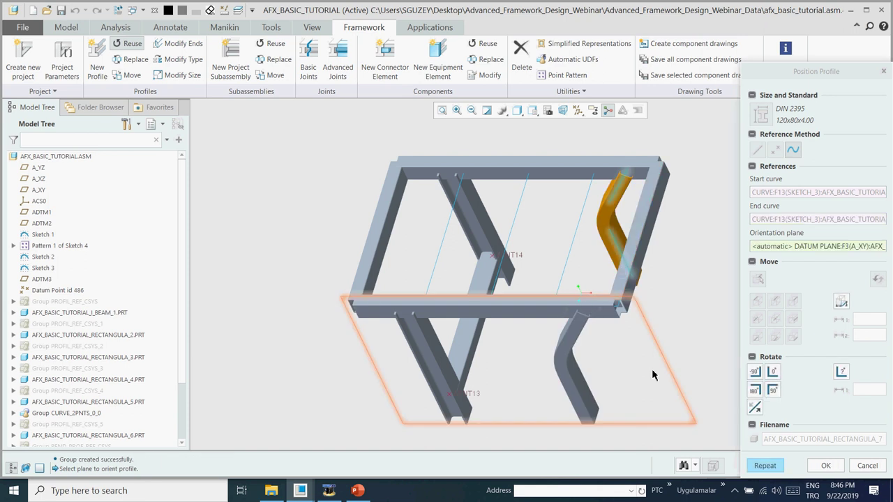
pyautogui.click(827, 465)
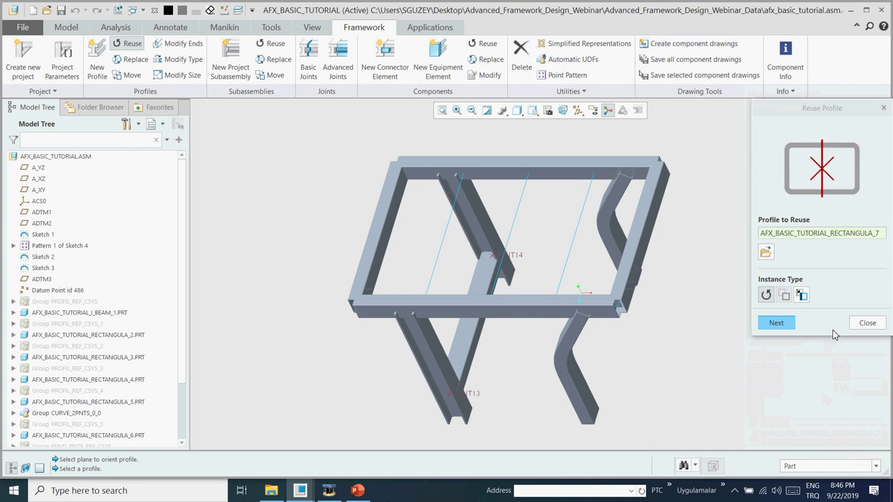
pyautogui.click(859, 323)
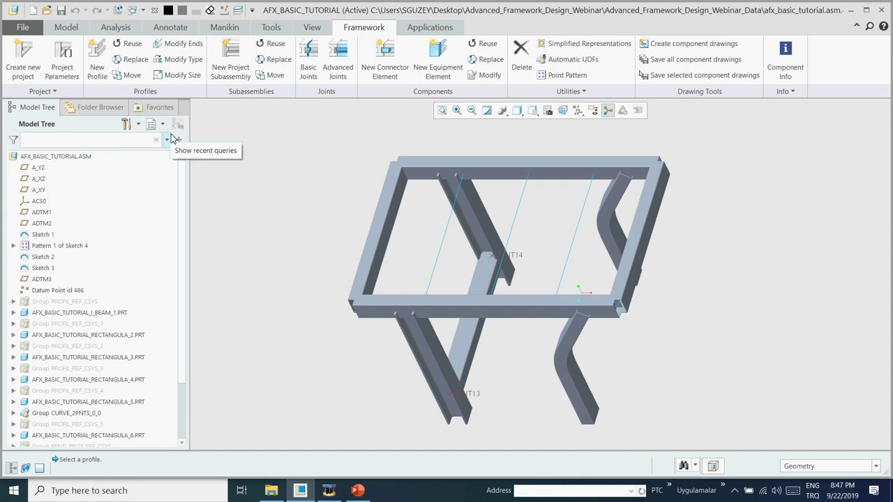
# Define a new RECTANGULAR BEAM profile from STEEL BEAMS MM with standard DIN 1017 and size 120x50.
pyautogui.click(97, 60)
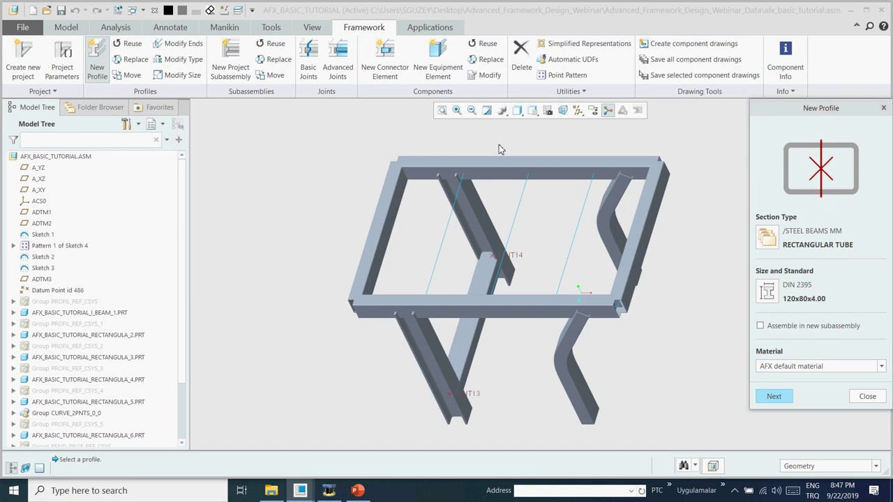
pyautogui.click(767, 240)
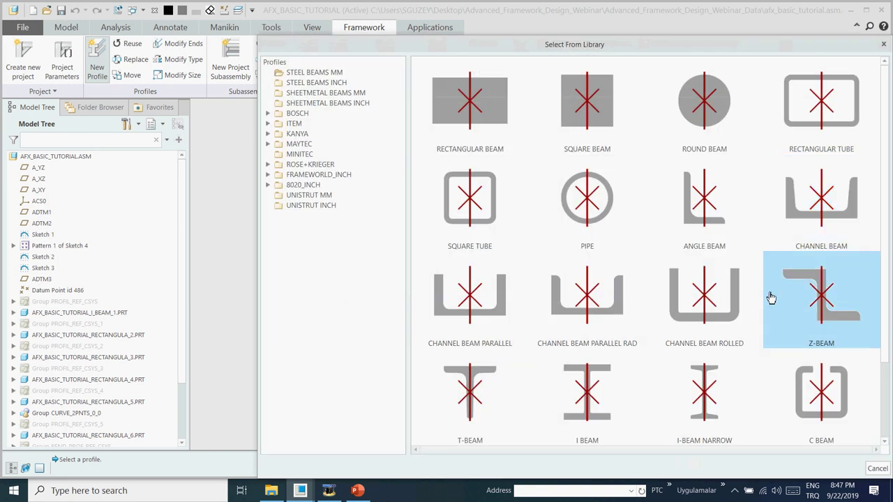
pyautogui.doubleClick(493, 125)
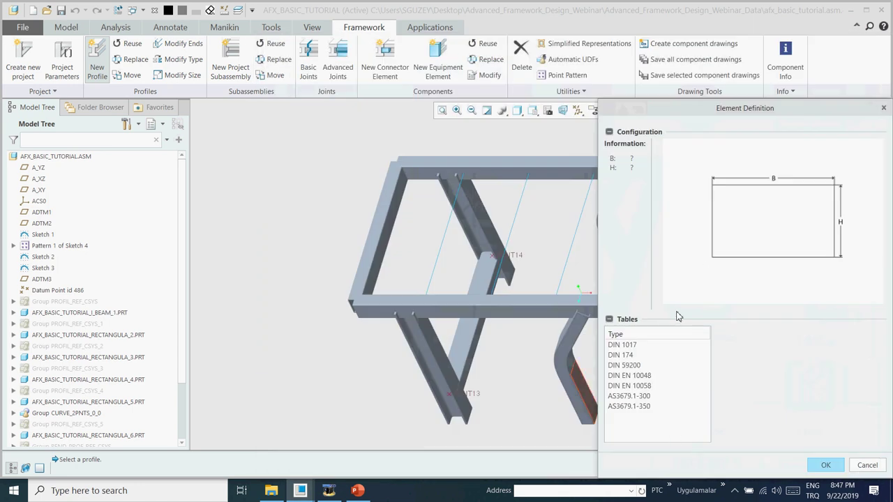
pyautogui.click(628, 349)
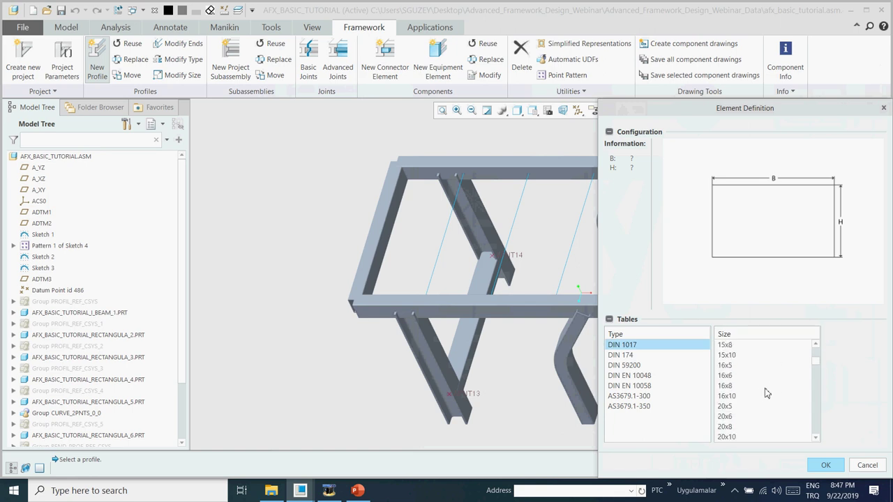
pyautogui.scroll(-10, 752, 412)
pyautogui.scroll(-10, 750, 418)
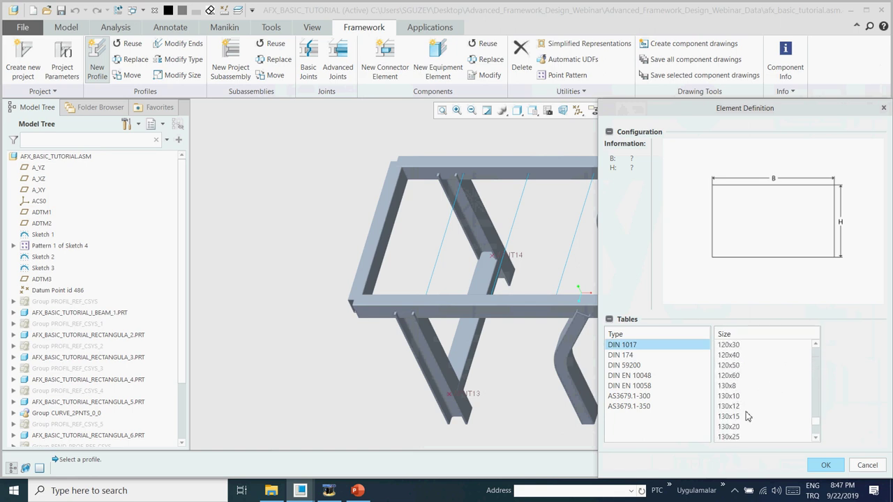
pyautogui.click(740, 367)
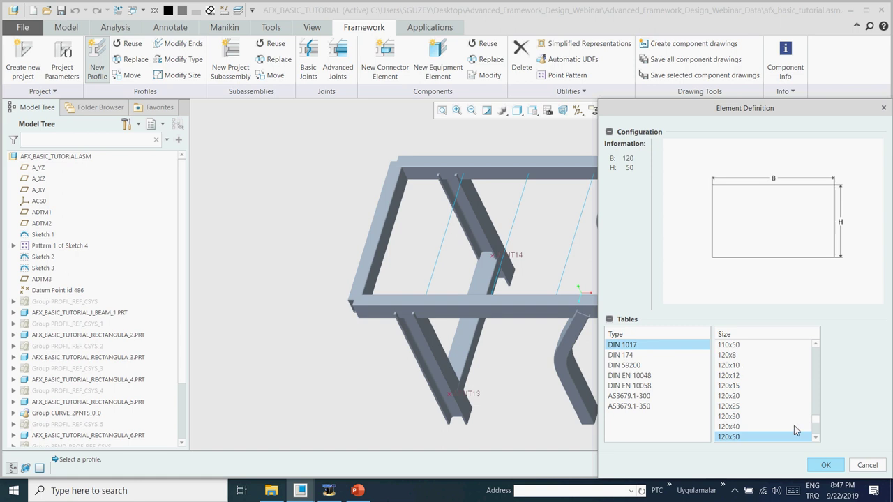
pyautogui.click(824, 464)
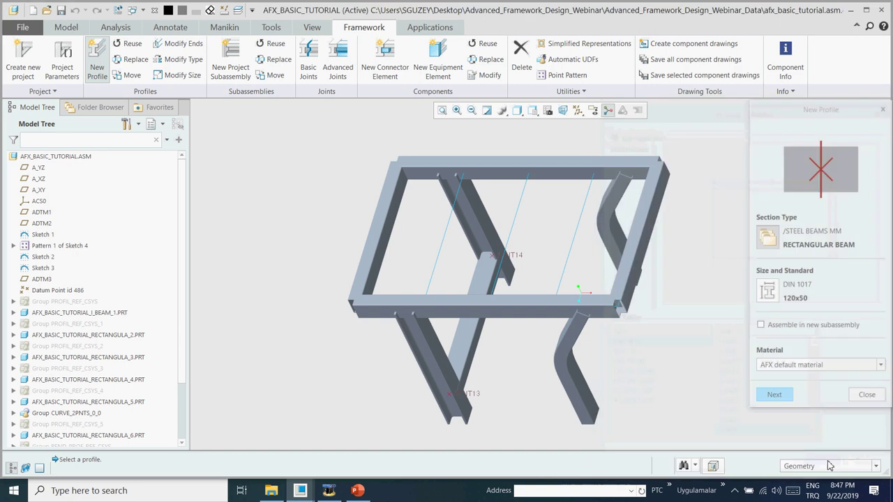
# Place the rectangular beam on the first curve of the Sketch 4 pattern with automatic orientation and finish profile creation.
pyautogui.click(782, 396)
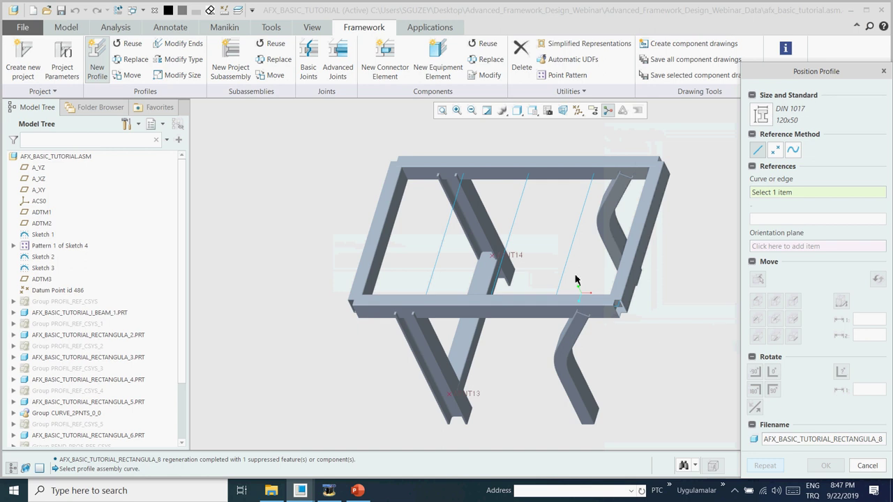
pyautogui.click(439, 259)
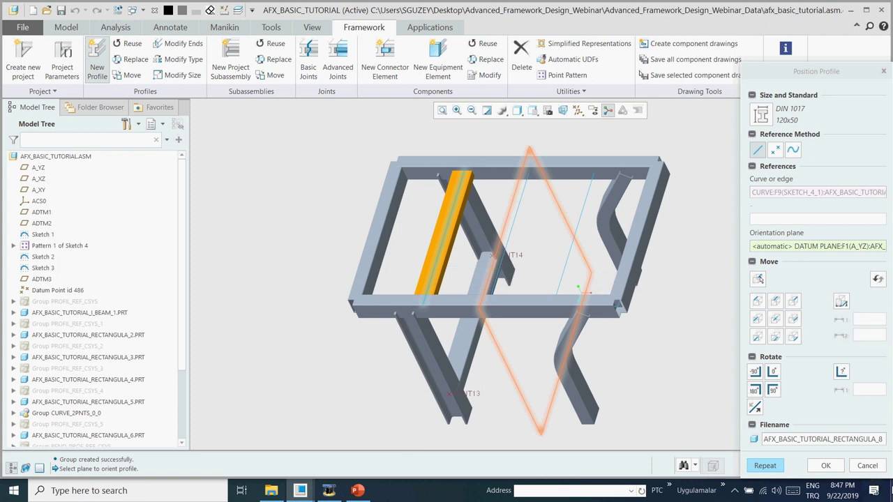
pyautogui.click(823, 466)
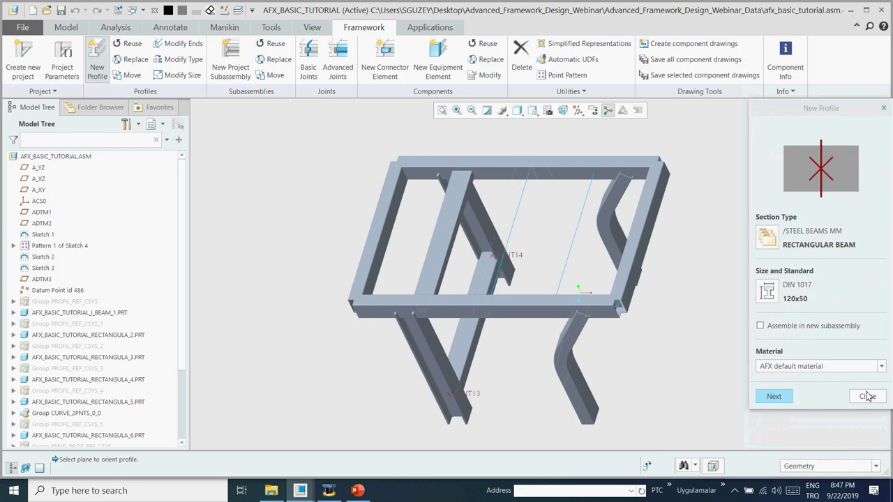
pyautogui.click(867, 452)
# Create a reference pattern of the group PROFIL_REF_CSYS_7 that belongs to the new beam, following the Sketch 4 pattern.
pyautogui.scroll(-3, 105, 399)
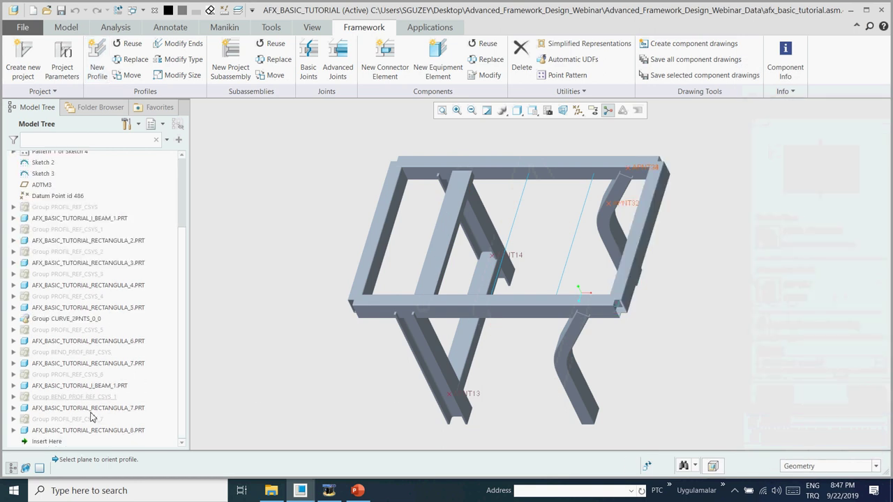
pyautogui.click(68, 430)
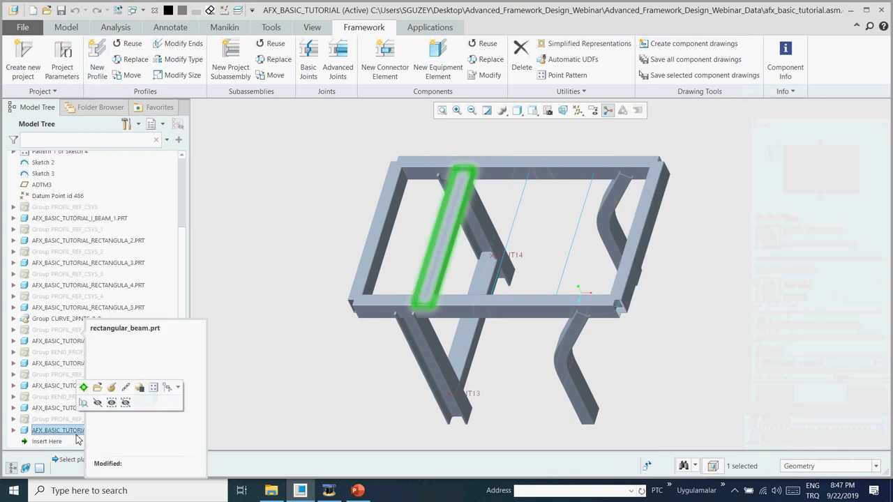
pyautogui.click(51, 419)
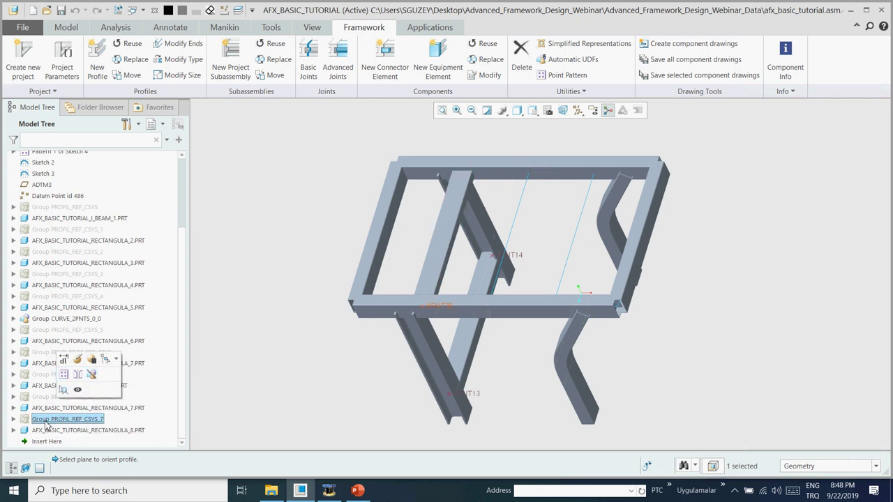
pyautogui.click(64, 374)
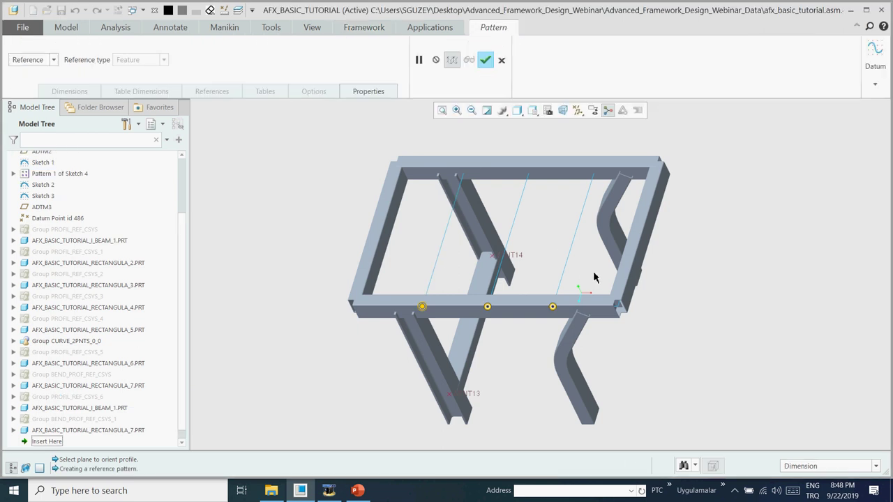
pyautogui.click(486, 60)
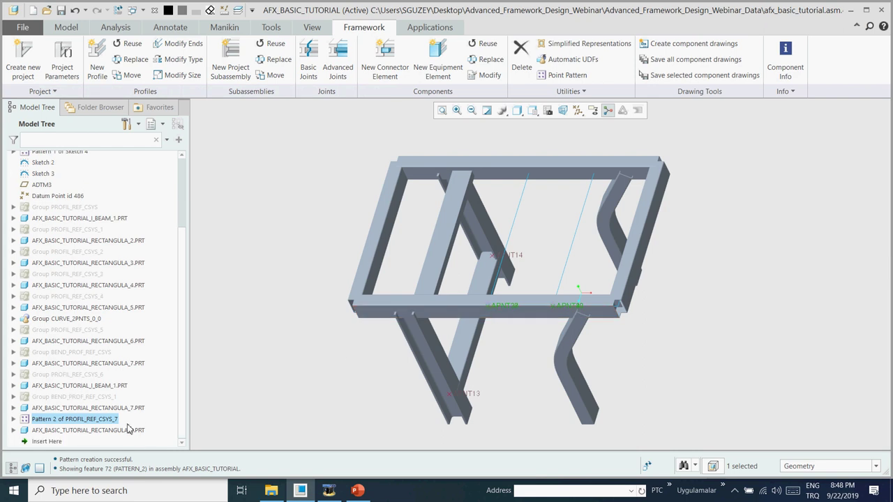
# Create a reference pattern of the rectangular beam so it repeats on the remaining Sketch 4 curves, and restore the default view.
pyautogui.click(108, 432)
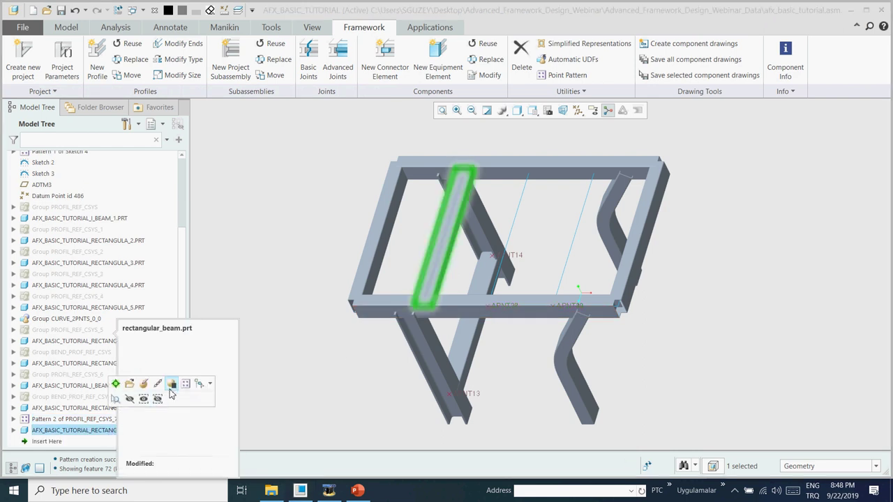
pyautogui.click(187, 384)
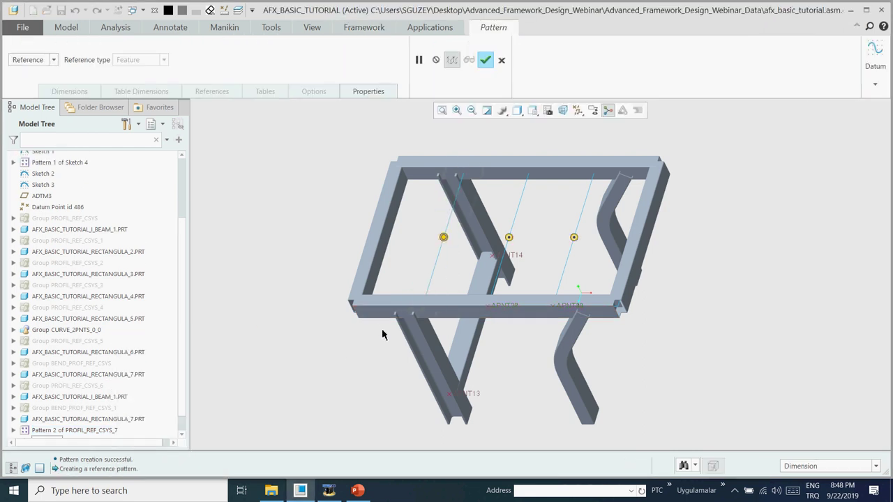
pyautogui.middleClick(330, 223)
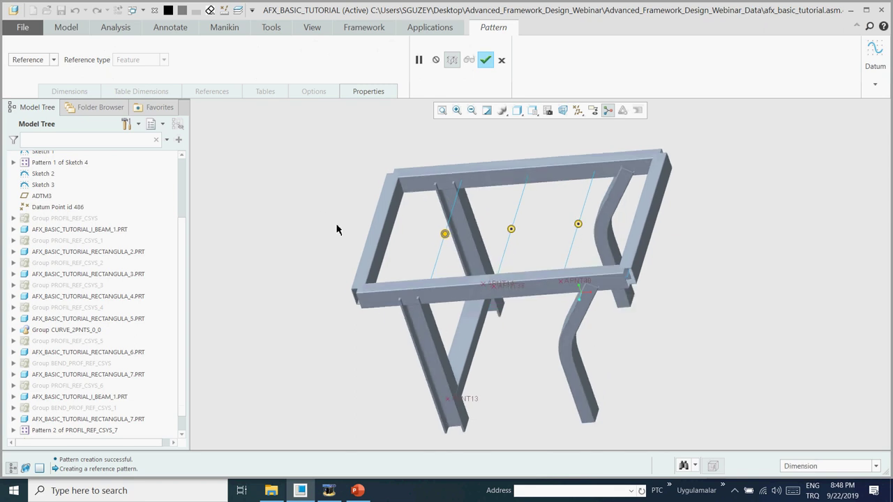
pyautogui.hotkey('ctrl', 'd')
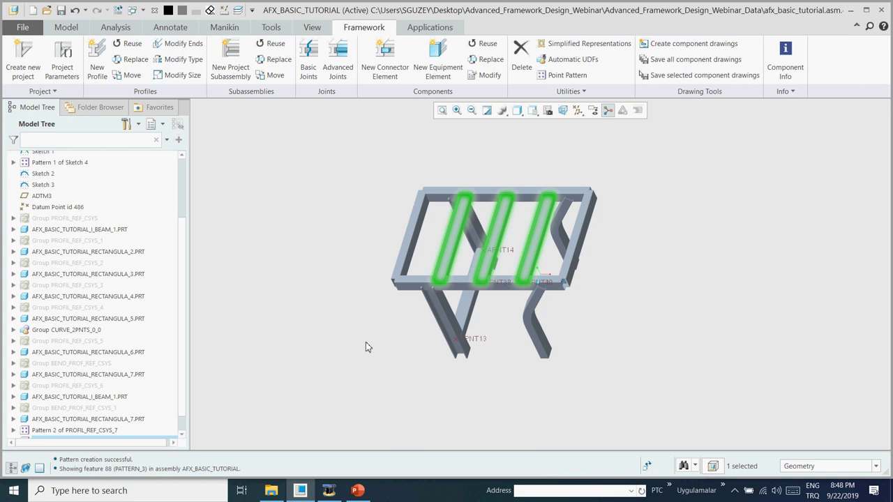
# Open the Basic Joints definition for the frame profiles.
pyautogui.scroll(2, 447, 271)
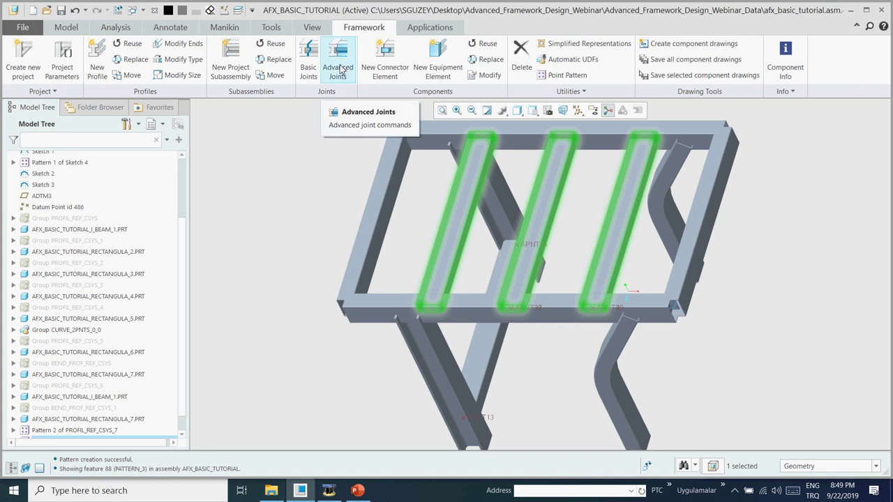
pyautogui.click(309, 61)
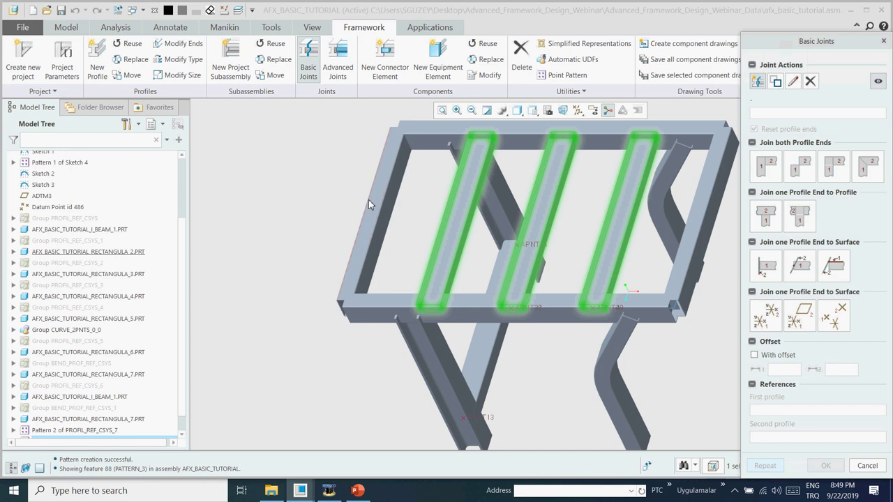